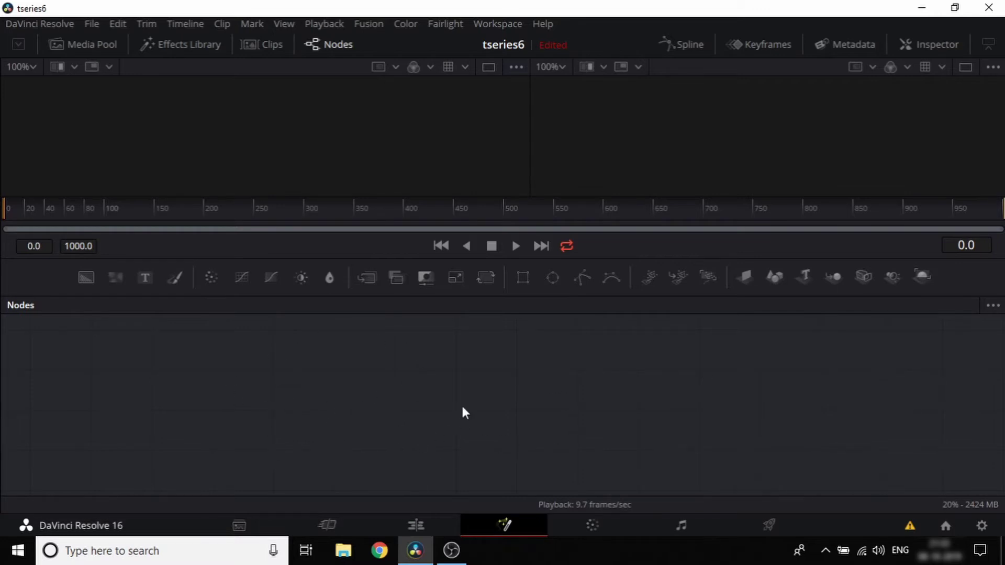
Step: Place Pexels Videos 1466464.mp4 on a new timeline, park at 01:00:04:15, and enter Fusion
{"action": "left_click", "coordinate": [419, 526]}
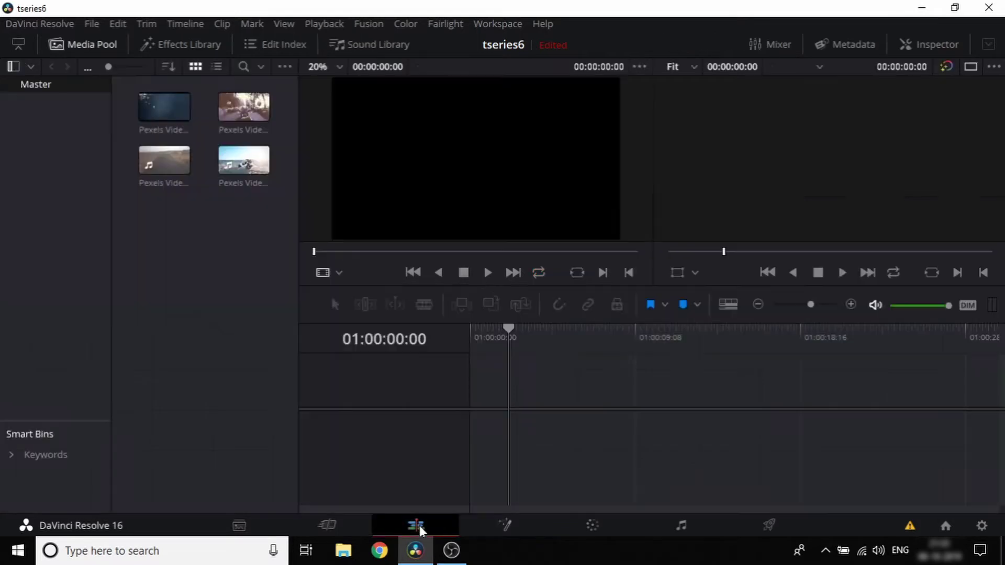
{"action": "left_click", "coordinate": [158, 119]}
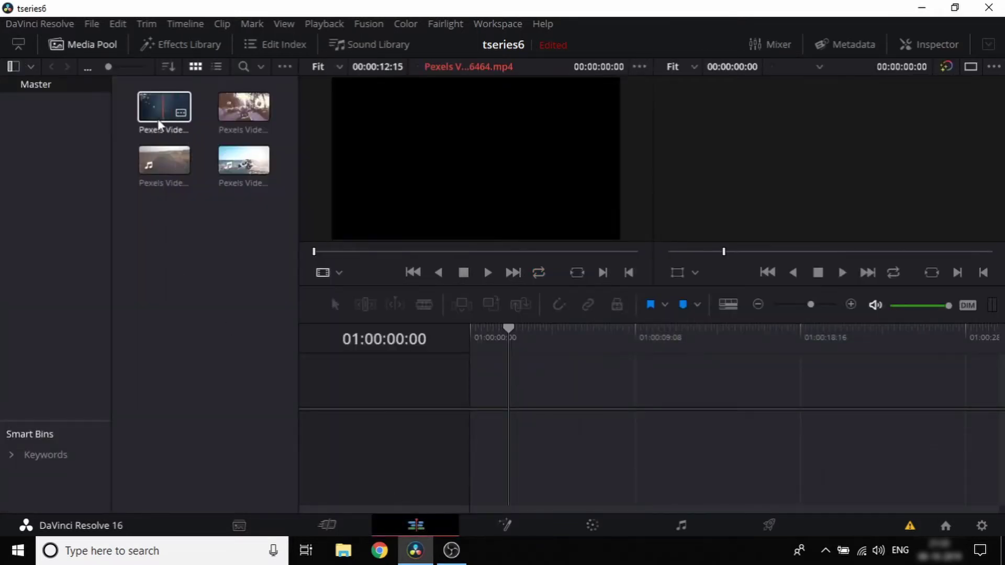
{"action": "mouse_move", "coordinate": [160, 116]}
{"action": "left_mouse_down"}
{"action": "mouse_move", "coordinate": [319, 225]}
{"action": "mouse_move", "coordinate": [508, 425]}
{"action": "mouse_move", "coordinate": [469, 419]}
{"action": "left_mouse_up"}
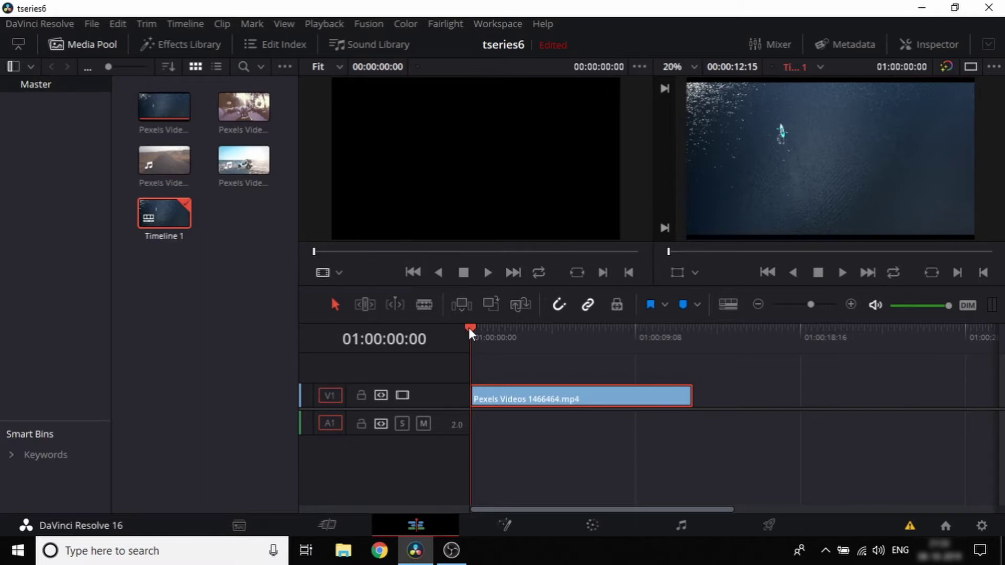
{"action": "left_click_drag", "start_coordinate": [469, 328], "coordinate": [553, 327]}
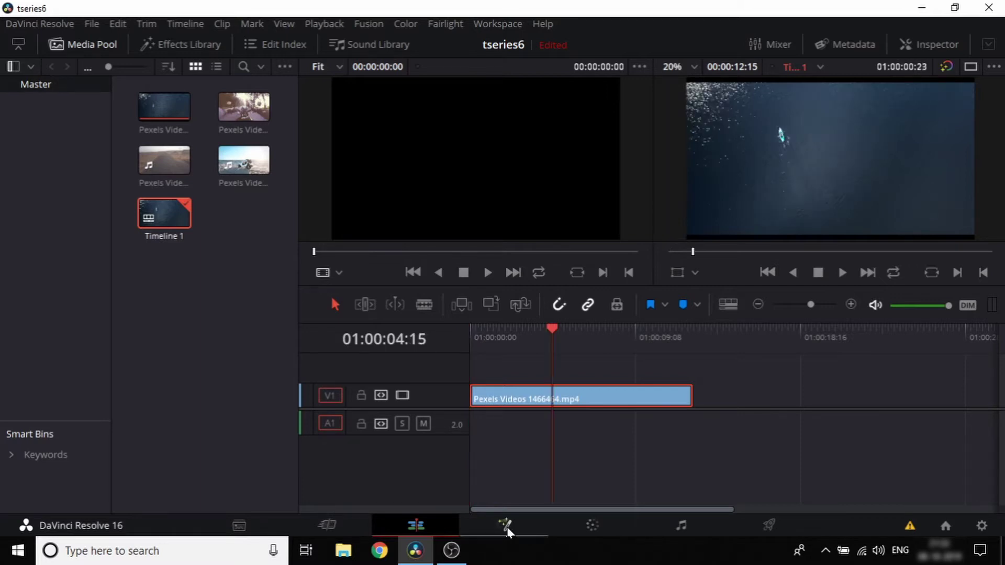
{"action": "left_click", "coordinate": [506, 526]}
Step: Line MediaIn1 up on the left with MediaOut1 at the same height to its right
{"action": "left_click_drag", "start_coordinate": [117, 419], "coordinate": [158, 386]}
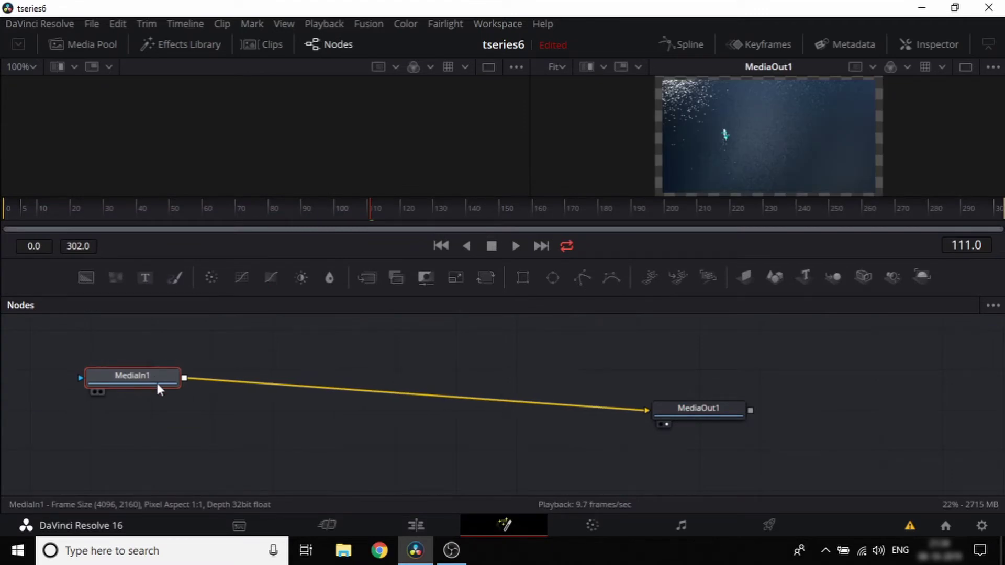
{"action": "left_click_drag", "start_coordinate": [706, 409], "coordinate": [707, 385]}
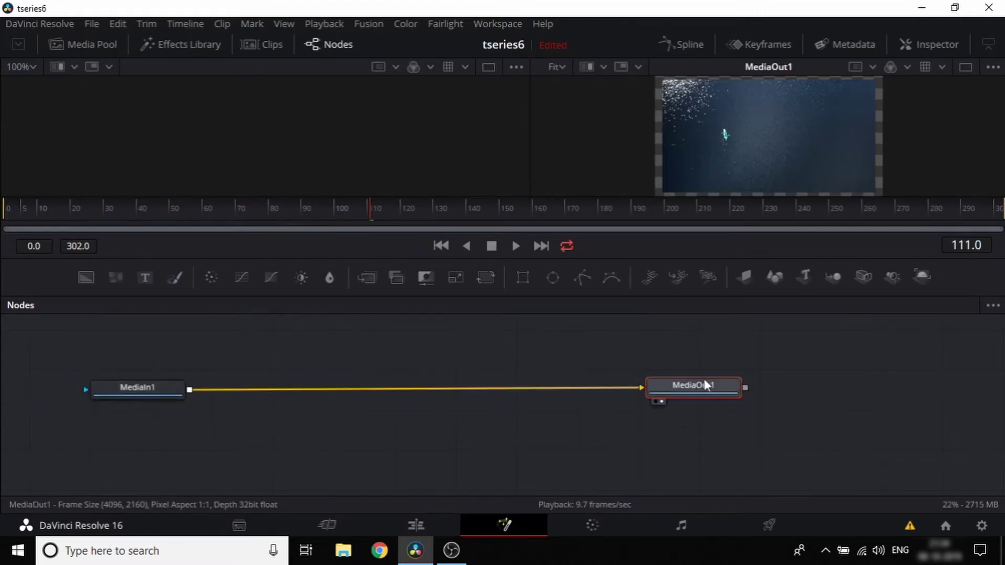
{"action": "left_click_drag", "start_coordinate": [130, 388], "coordinate": [145, 388]}
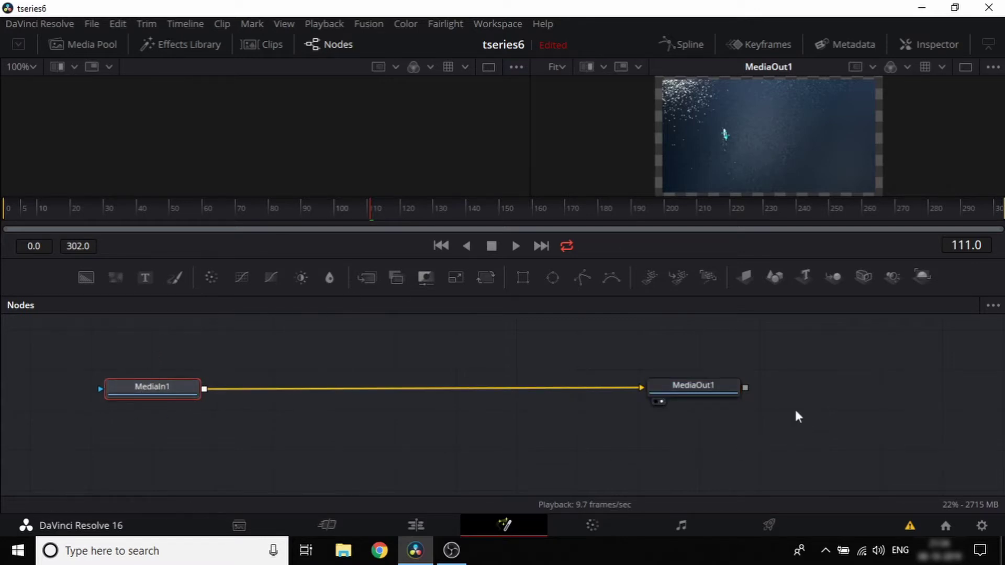
{"action": "left_click_drag", "start_coordinate": [701, 386], "coordinate": [674, 386]}
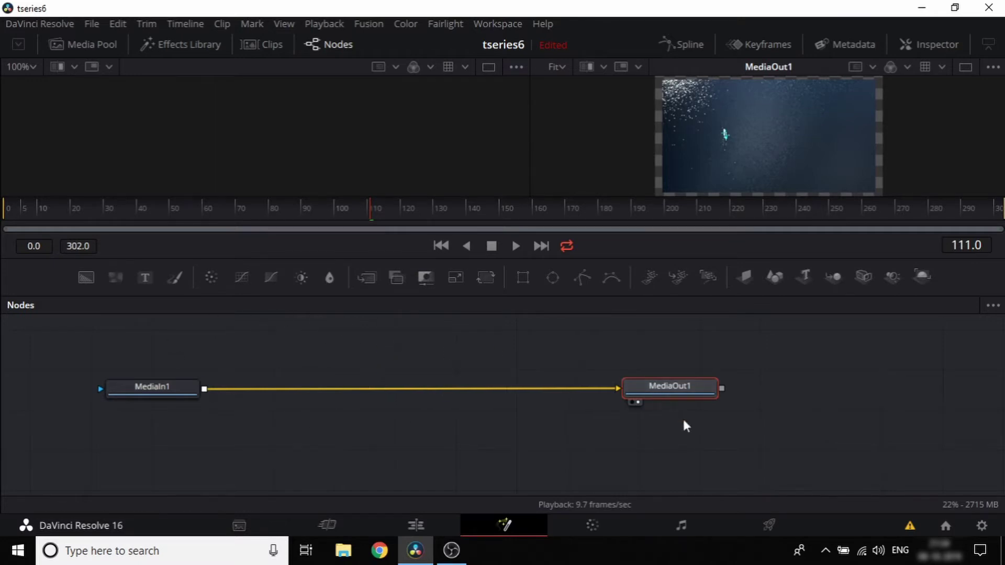
{"action": "left_click_drag", "start_coordinate": [701, 396], "coordinate": [672, 394]}
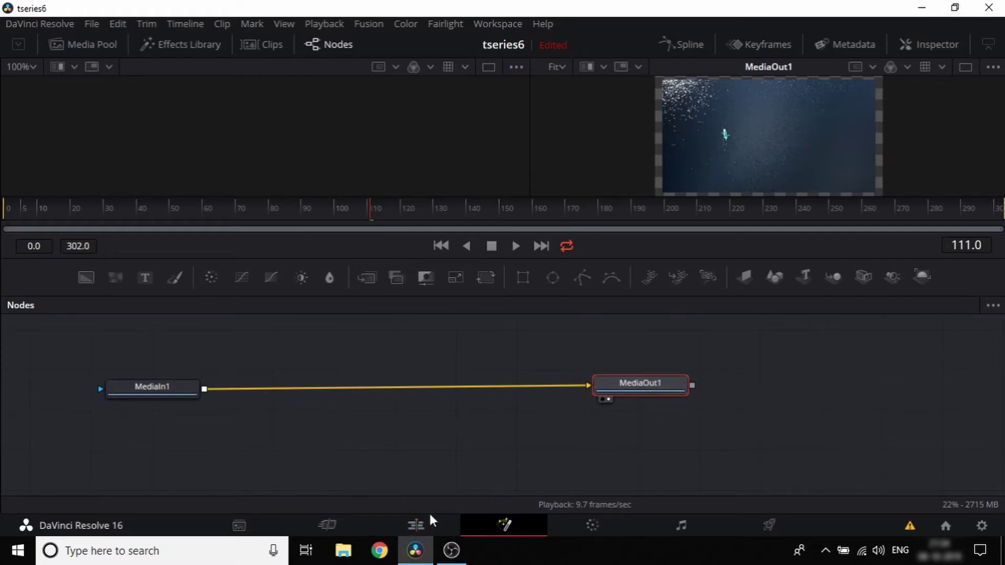
{"action": "left_click_drag", "start_coordinate": [635, 387], "coordinate": [625, 405]}
{"action": "left_click_drag", "start_coordinate": [179, 395], "coordinate": [182, 414]}
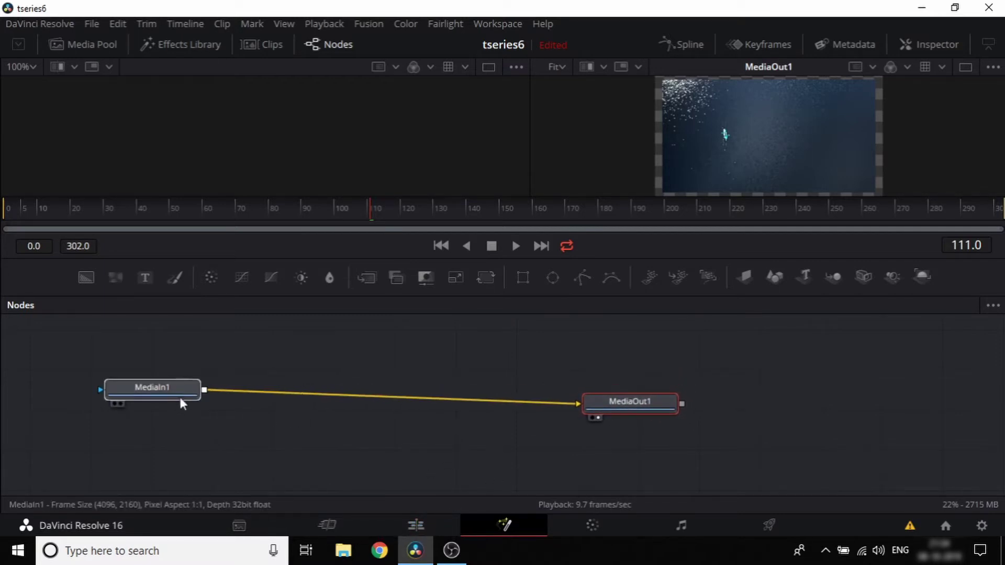
{"action": "left_click_drag", "start_coordinate": [595, 404], "coordinate": [597, 413]}
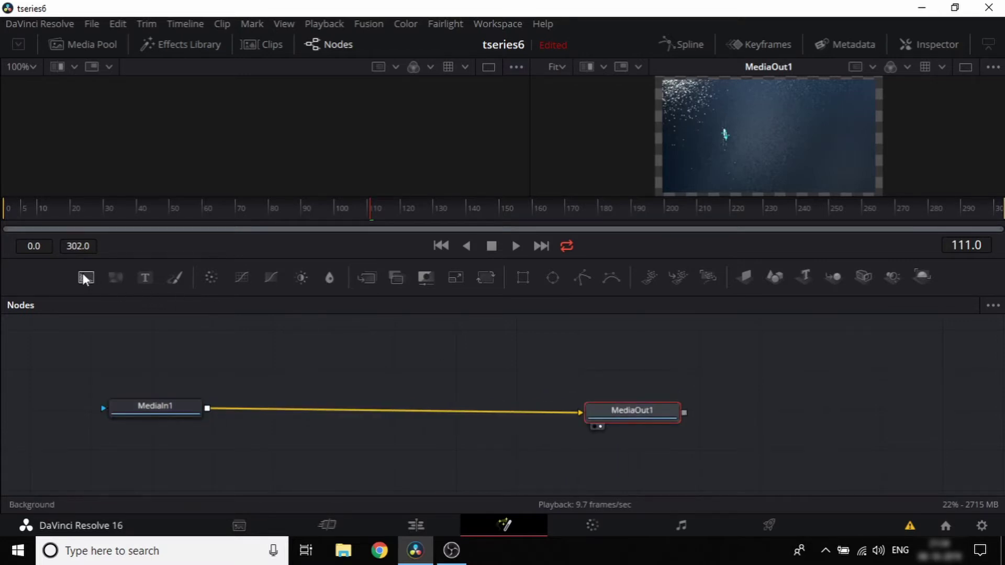
Step: Add a Background node and a Merge node from the Fusion toolbar
{"action": "left_click_drag", "start_coordinate": [86, 277], "coordinate": [223, 351]}
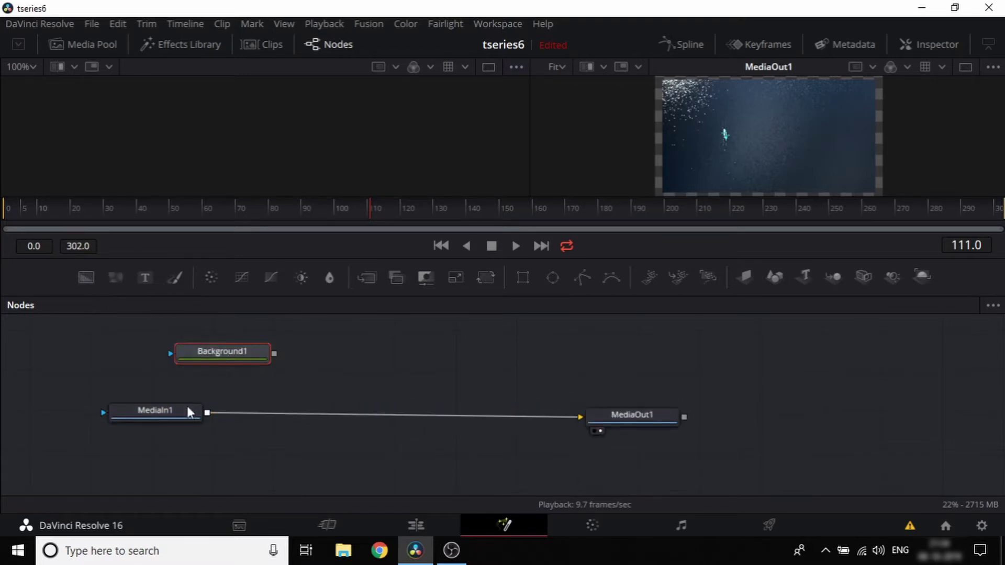
{"action": "left_click_drag", "start_coordinate": [186, 405], "coordinate": [186, 429]}
{"action": "left_click_drag", "start_coordinate": [367, 277], "coordinate": [389, 357]}
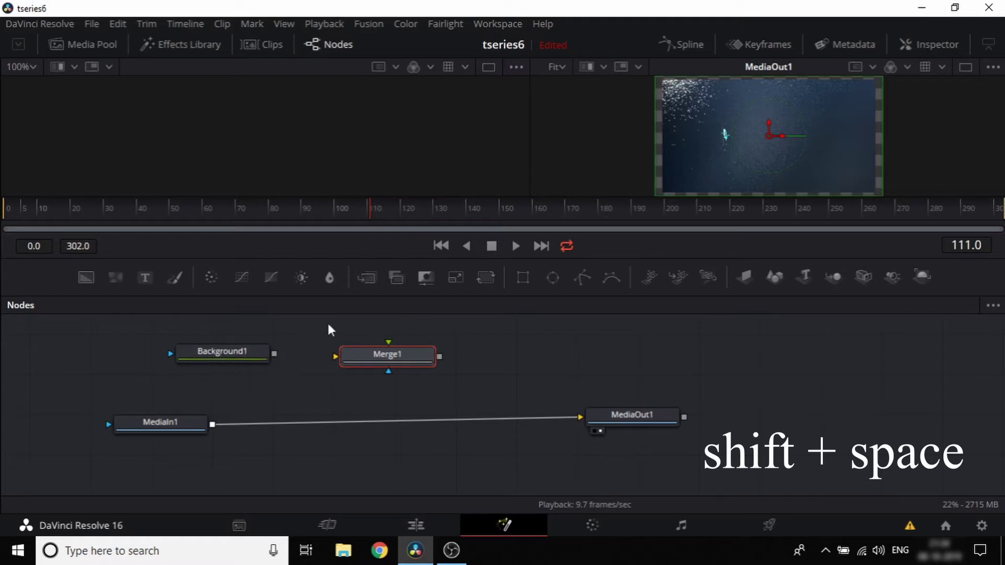
Step: Add a Transform node by searching 'tran' in the Shift+Space tool search
{"action": "key", "text": "shift+space"}
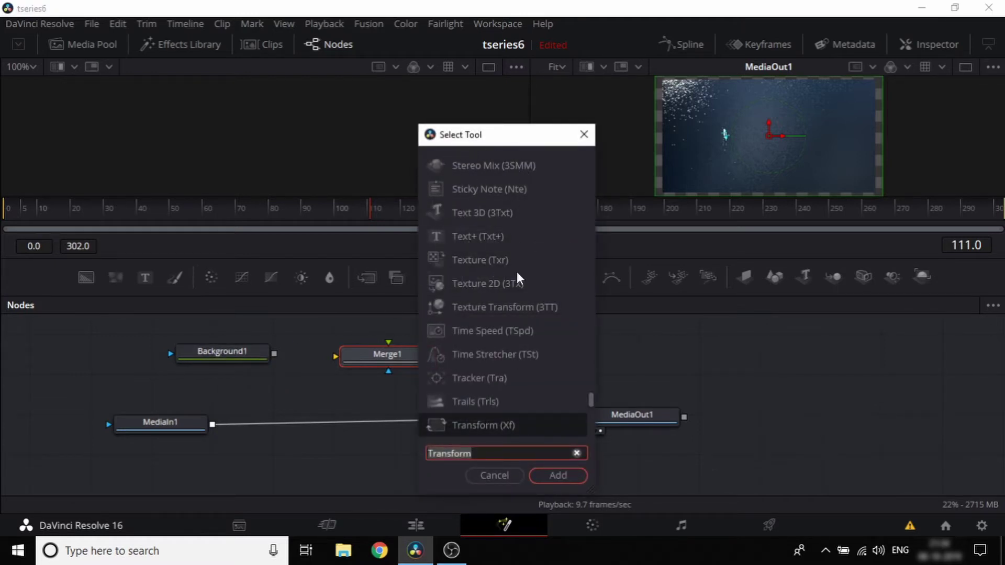
{"action": "scroll", "coordinate": [508, 307], "scroll_direction": "down", "scroll_amount": 3}
{"action": "scroll", "coordinate": [527, 318], "scroll_direction": "up", "scroll_amount": 7}
{"action": "scroll", "coordinate": [580, 367], "scroll_direction": "up", "scroll_amount": 4}
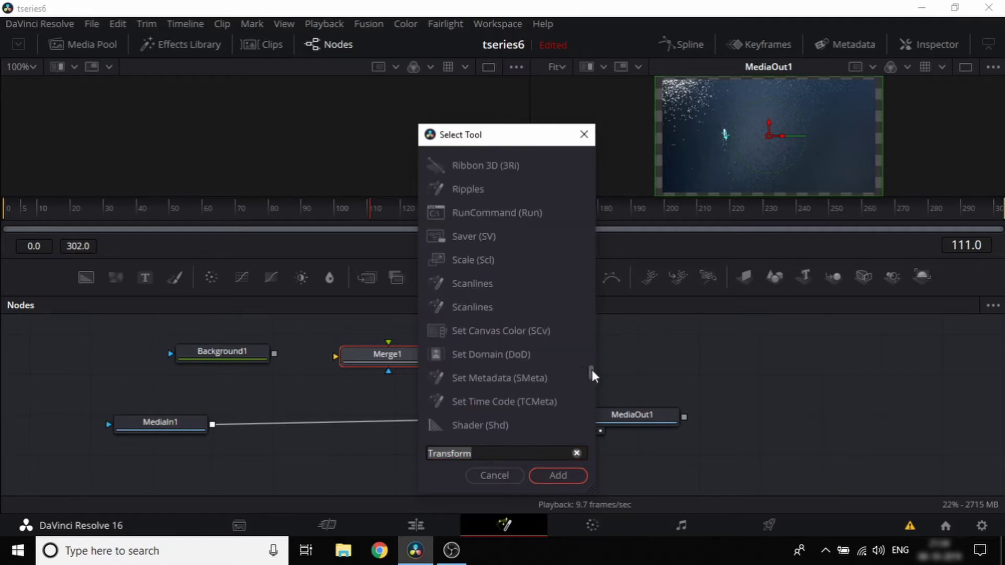
{"action": "left_click_drag", "start_coordinate": [592, 369], "coordinate": [585, 439]}
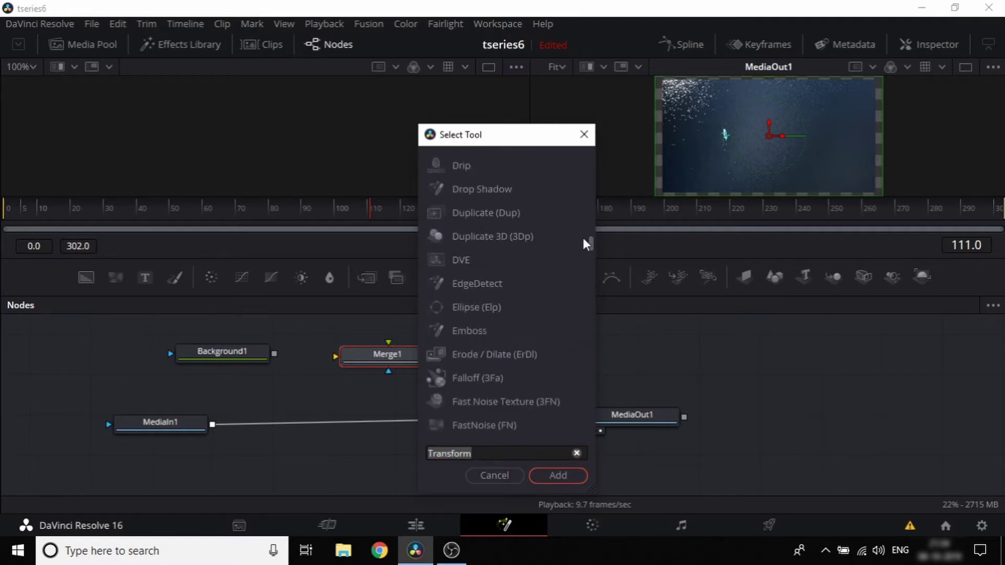
{"action": "left_click", "coordinate": [576, 453]}
{"action": "left_click", "coordinate": [539, 454]}
{"action": "type", "text": "tra"}
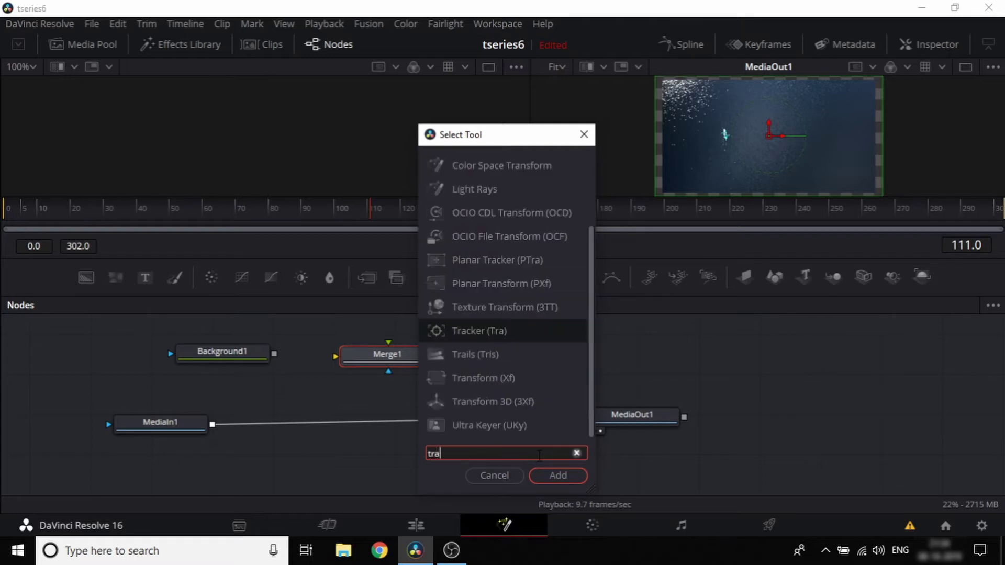
{"action": "type", "text": "n"}
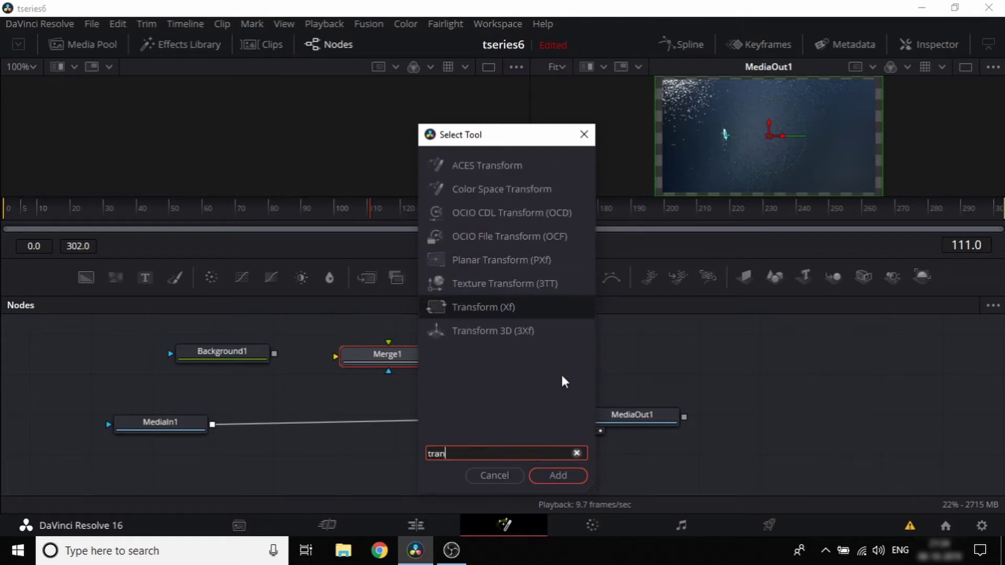
{"action": "left_click", "coordinate": [534, 310]}
{"action": "left_click", "coordinate": [558, 476]}
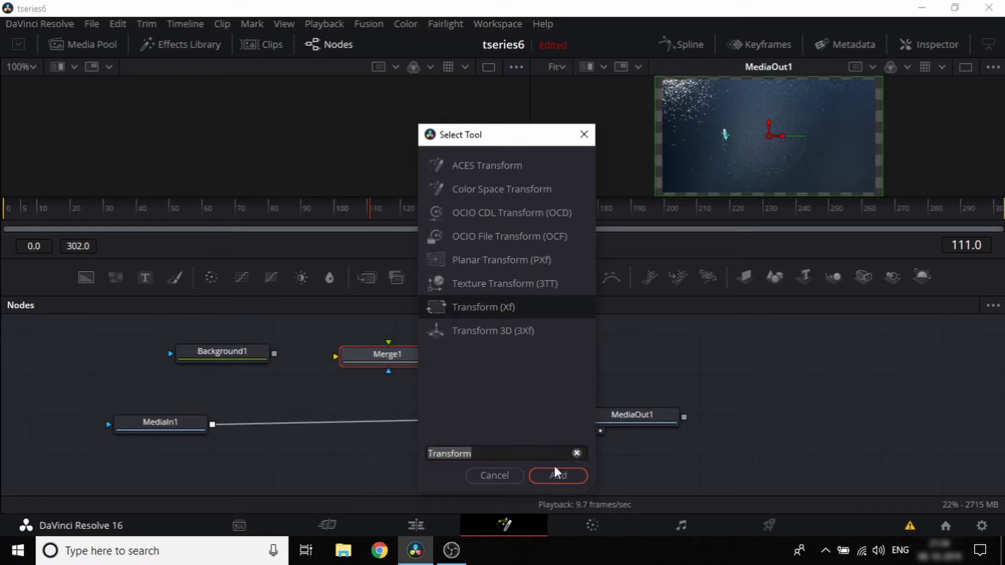
Step: Move Transform1 right, cut its link from Merge1, and select Merge1
{"action": "left_click_drag", "start_coordinate": [519, 356], "coordinate": [634, 360]}
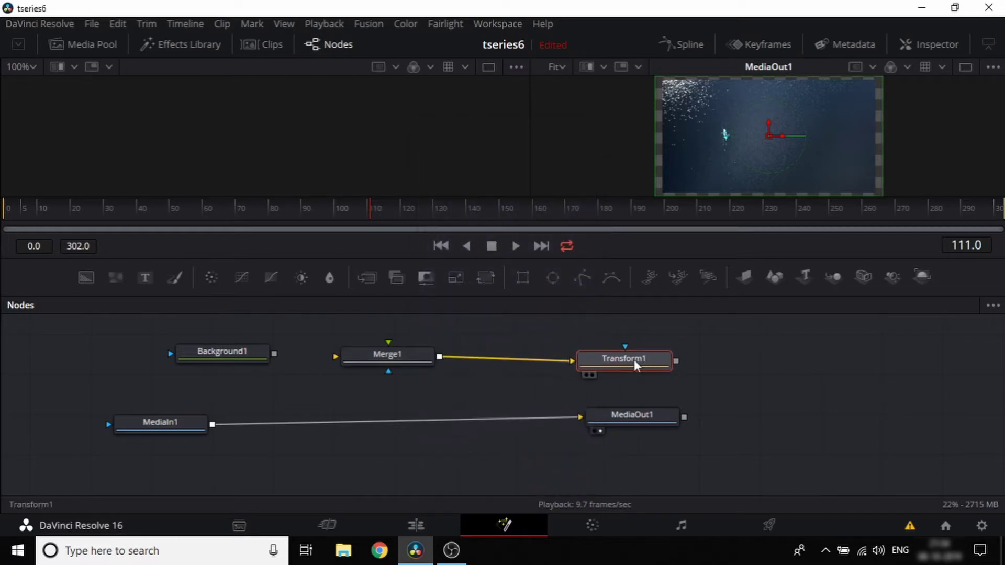
{"action": "left_click", "coordinate": [545, 360]}
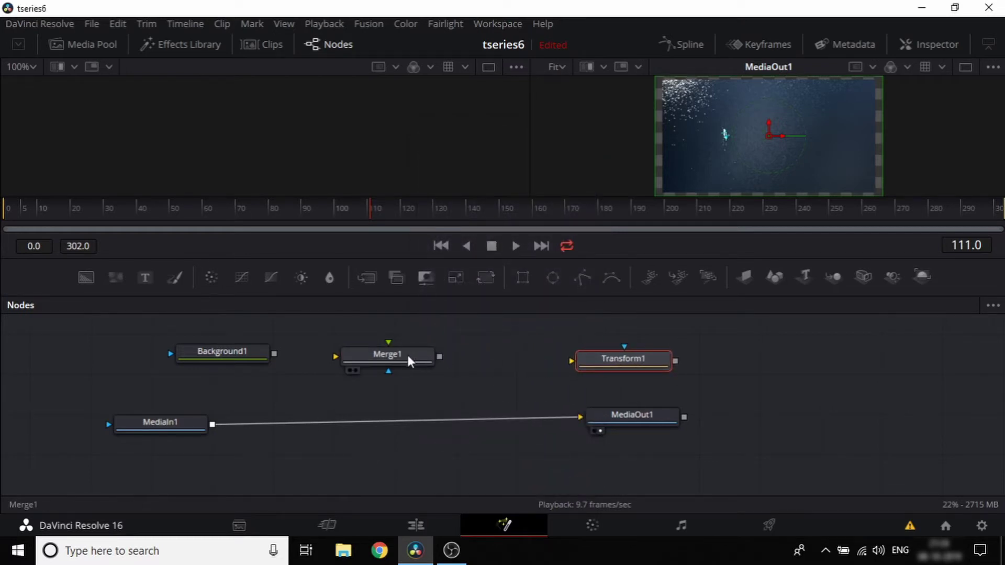
{"action": "left_click_drag", "start_coordinate": [406, 354], "coordinate": [440, 355]}
{"action": "left_click", "coordinate": [432, 356]}
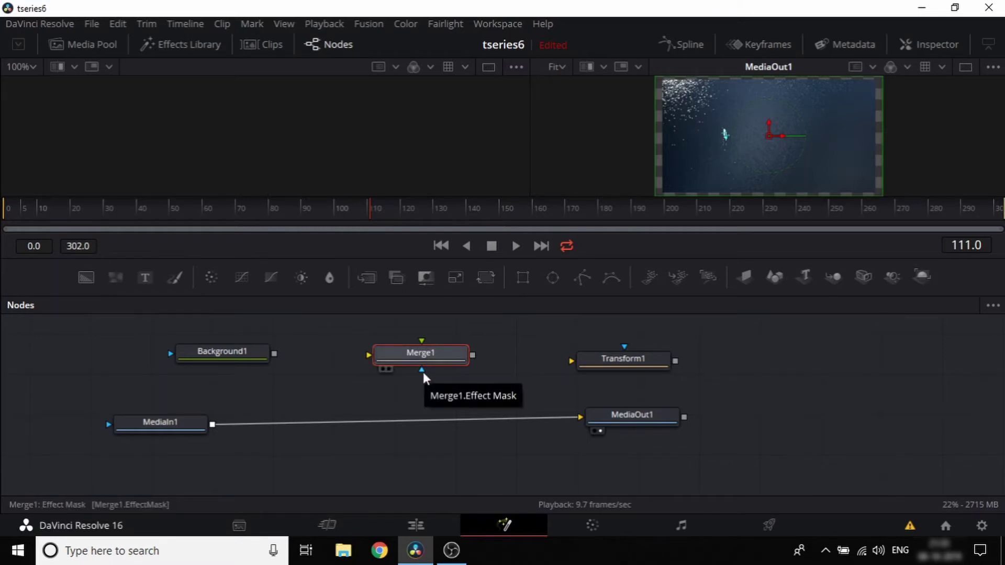
{"action": "left_click_drag", "start_coordinate": [442, 360], "coordinate": [467, 364]}
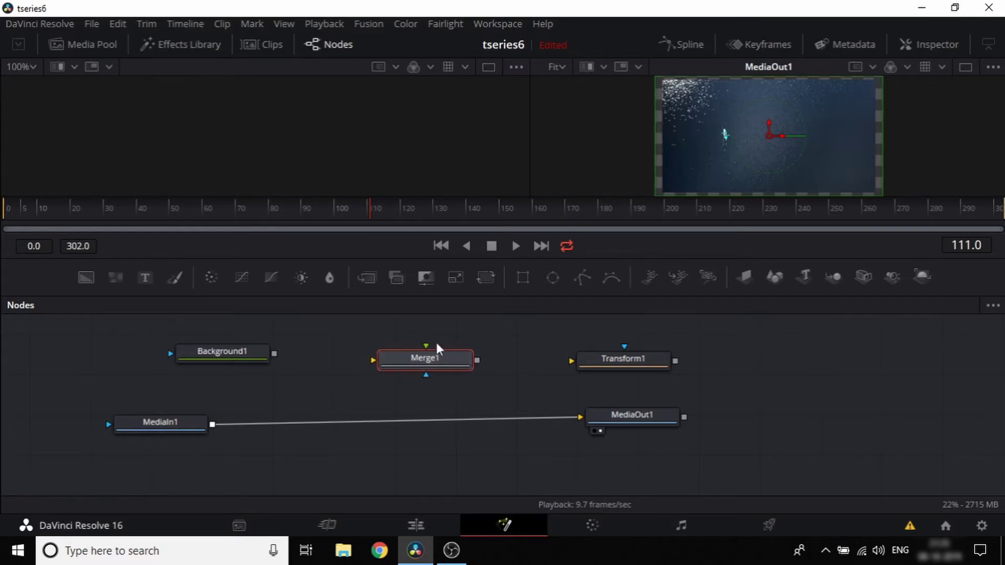
{"action": "mouse_move", "coordinate": [398, 374]}
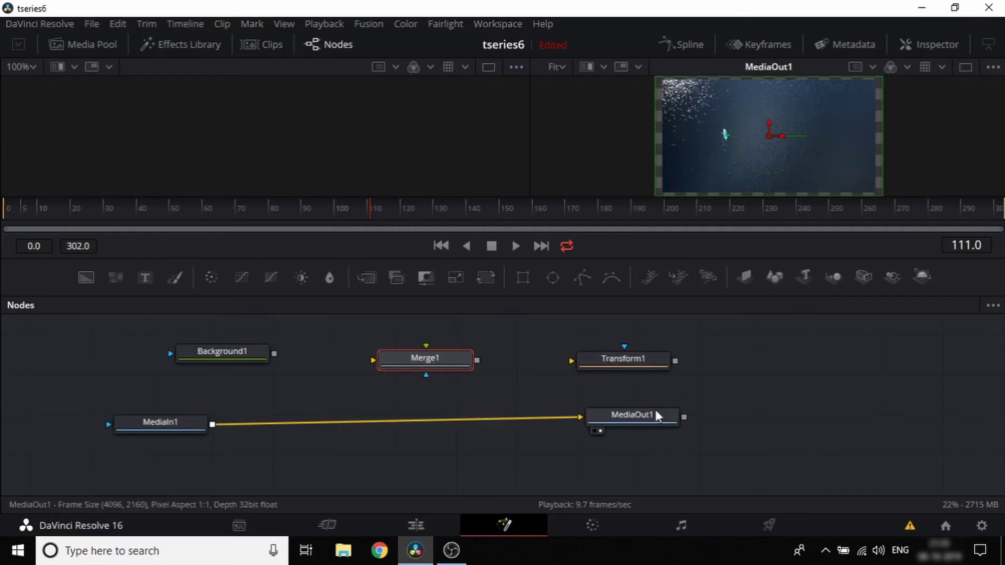
{"action": "left_click_drag", "start_coordinate": [656, 415], "coordinate": [614, 427]}
{"action": "left_click_drag", "start_coordinate": [177, 424], "coordinate": [201, 428]}
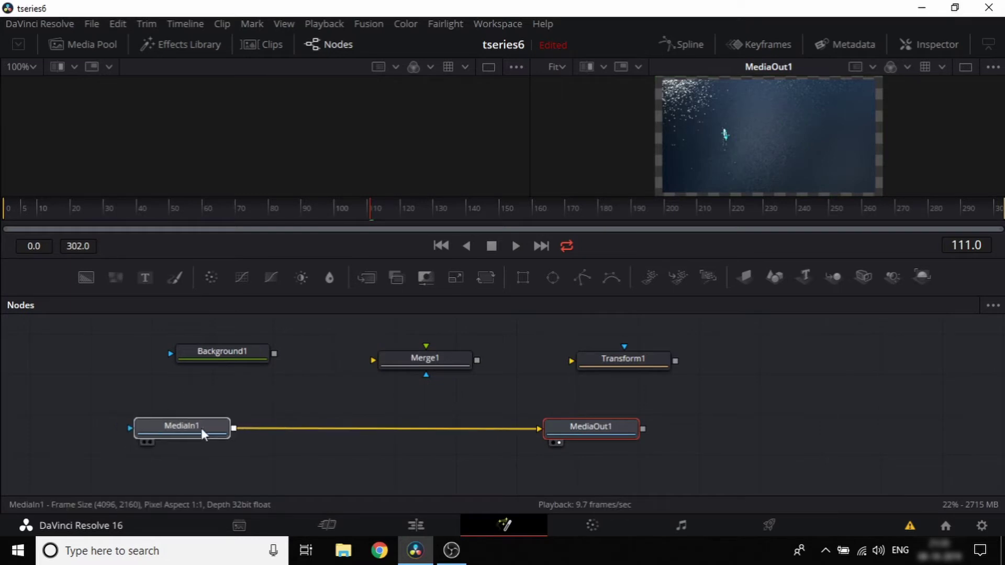
{"action": "left_click_drag", "start_coordinate": [602, 426], "coordinate": [711, 407]}
{"action": "left_click_drag", "start_coordinate": [186, 427], "coordinate": [174, 418]}
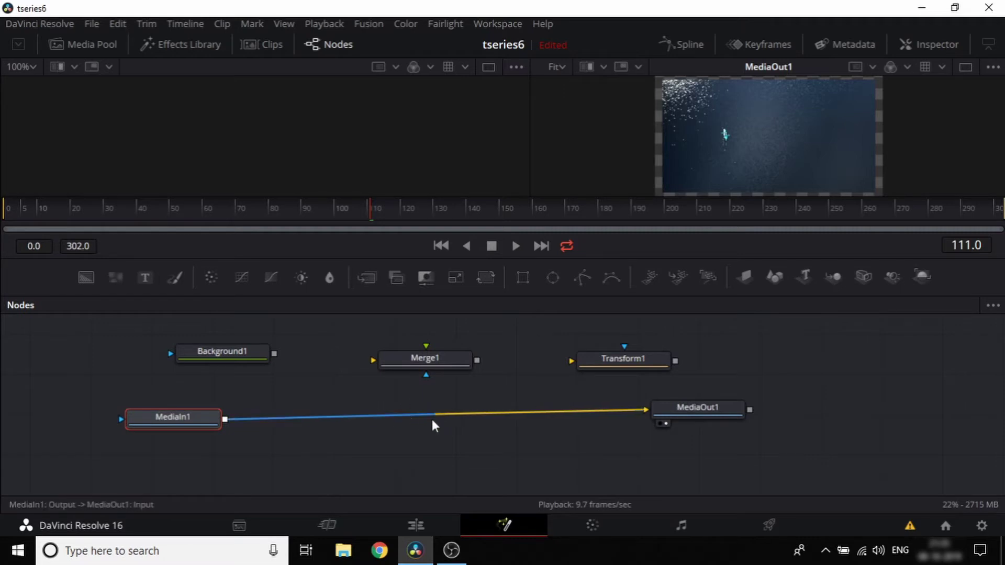
{"action": "left_click", "coordinate": [509, 417]}
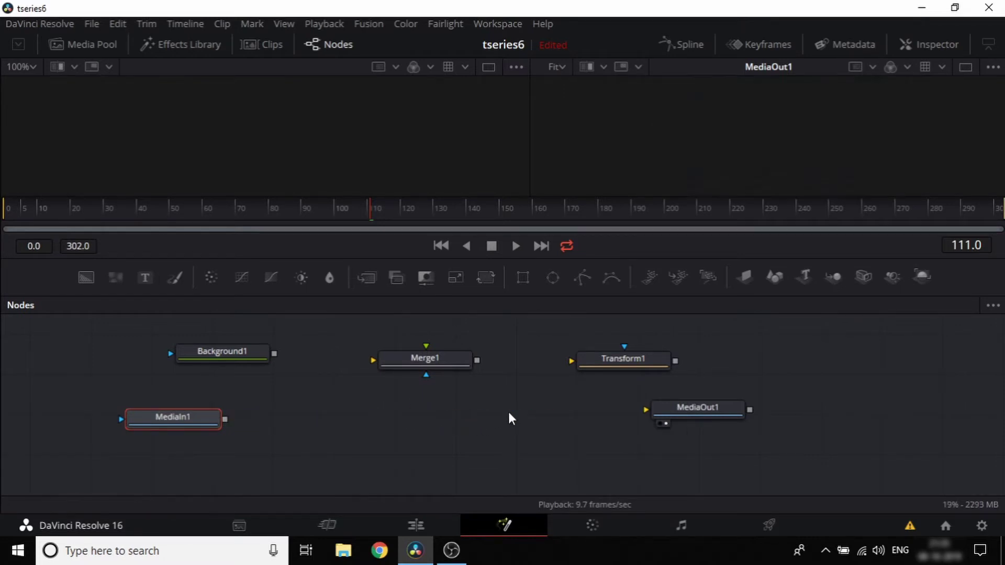
{"action": "left_click_drag", "start_coordinate": [193, 424], "coordinate": [340, 428]}
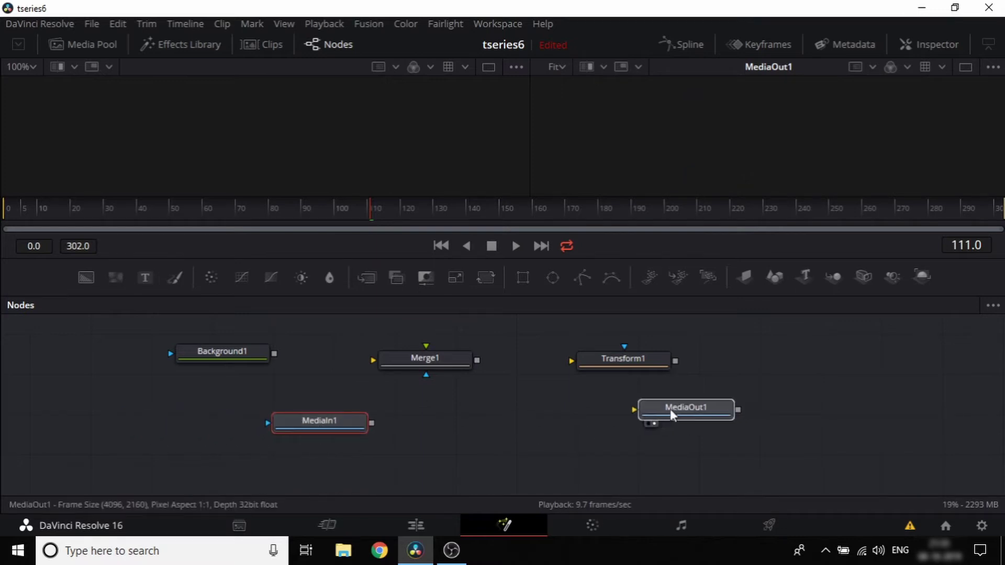
{"action": "left_click_drag", "start_coordinate": [674, 415], "coordinate": [577, 434]}
{"action": "left_click_drag", "start_coordinate": [314, 422], "coordinate": [247, 423]}
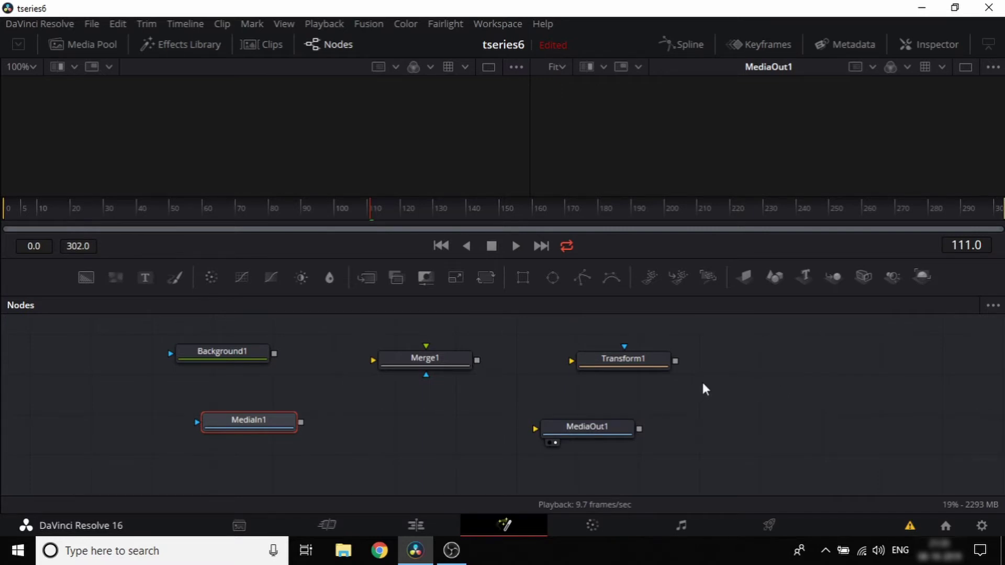
{"action": "scroll", "coordinate": [723, 385], "scroll_direction": "left", "scroll_amount": 1}
{"action": "scroll", "coordinate": [660, 384], "scroll_direction": "right", "scroll_amount": 3}
{"action": "scroll", "coordinate": [644, 386], "scroll_direction": "up", "scroll_amount": 3}
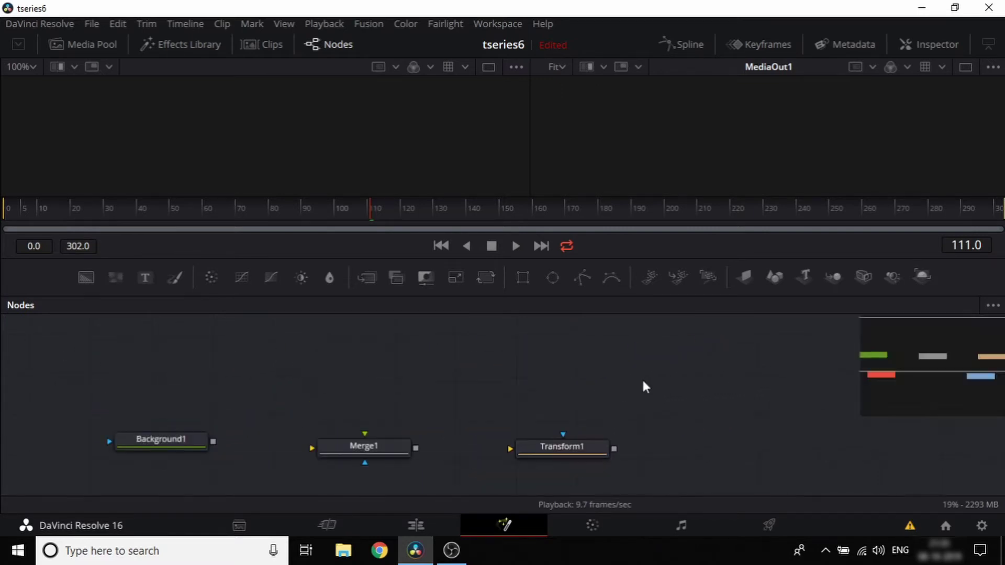
{"action": "scroll", "coordinate": [641, 377], "scroll_direction": "down", "scroll_amount": 3}
{"action": "scroll", "coordinate": [633, 378], "scroll_direction": "down", "scroll_amount": 1}
{"action": "scroll", "coordinate": [631, 379], "scroll_direction": "up", "scroll_amount": 1}
{"action": "scroll", "coordinate": [572, 386], "scroll_direction": "left", "scroll_amount": 3}
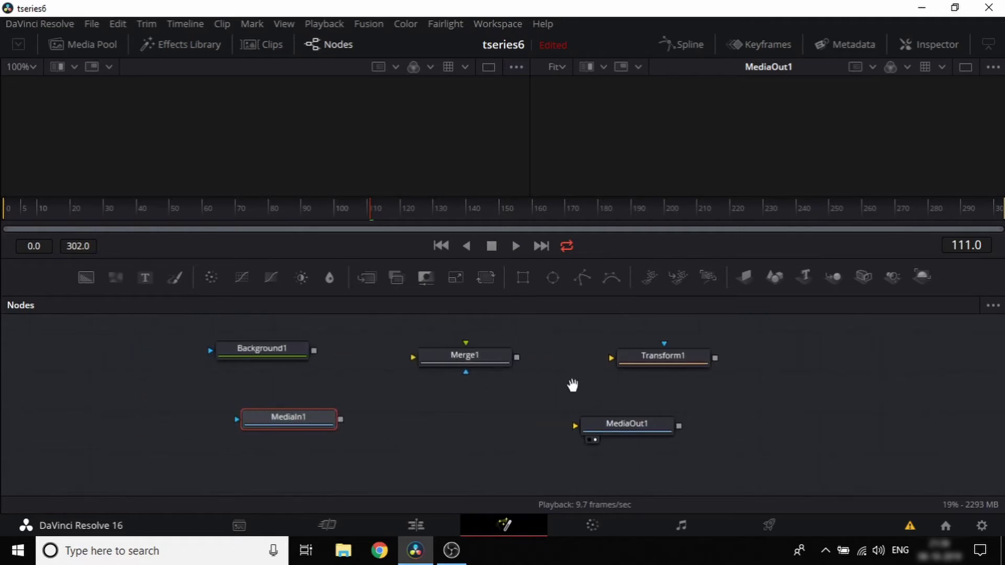
{"action": "scroll", "coordinate": [514, 408], "scroll_direction": "up", "scroll_amount": 1}
{"action": "scroll", "coordinate": [585, 422], "scroll_direction": "left", "scroll_amount": 2}
Step: Shift Background1 and Merge1 further left and nudge Transform1 right
{"action": "left_click_drag", "start_coordinate": [507, 378], "coordinate": [548, 390]}
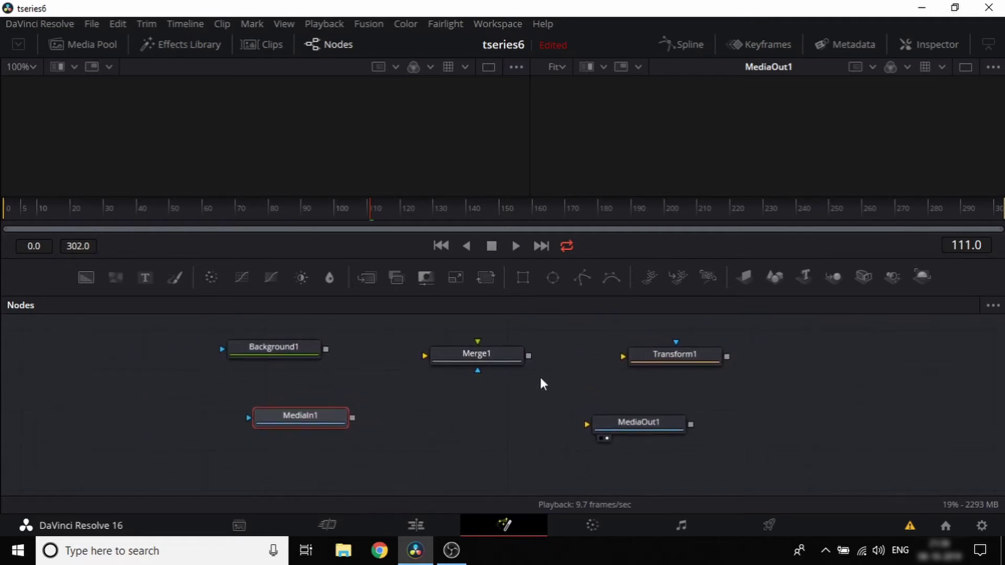
{"action": "scroll", "coordinate": [540, 377], "scroll_direction": "down", "scroll_amount": 3}
{"action": "scroll", "coordinate": [539, 376], "scroll_direction": "up", "scroll_amount": 4}
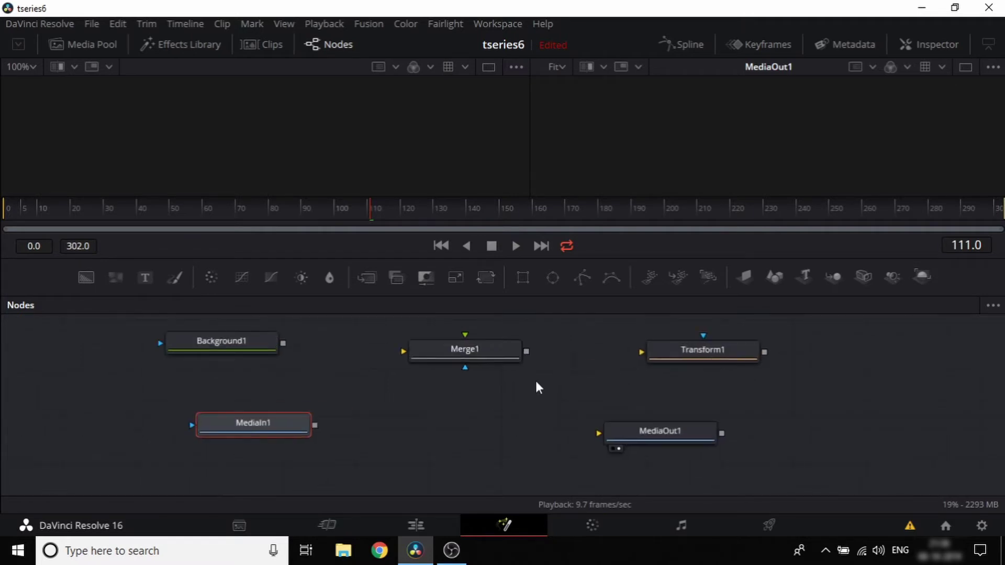
{"action": "scroll", "coordinate": [539, 390], "scroll_direction": "down", "scroll_amount": 1}
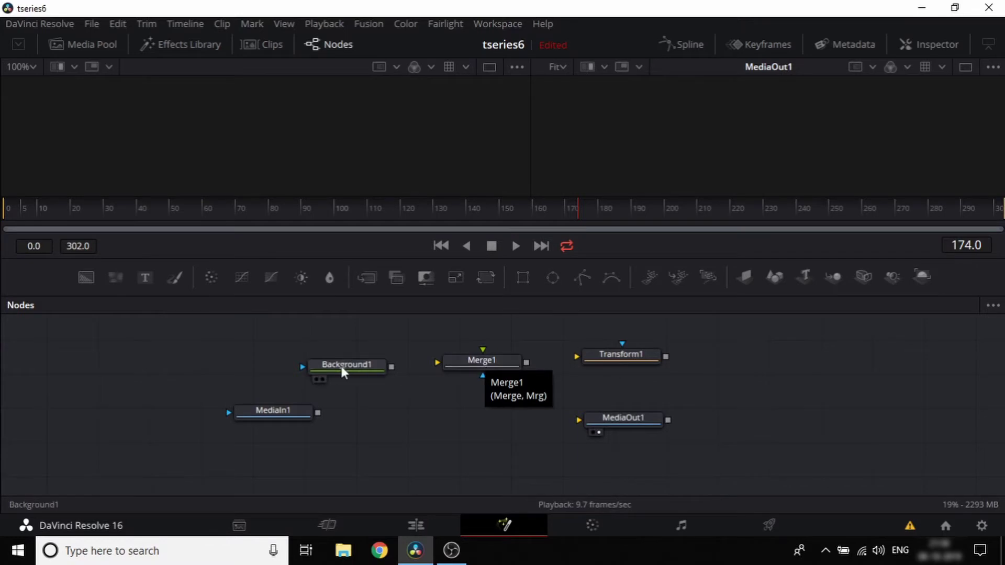
{"action": "left_click_drag", "start_coordinate": [341, 366], "coordinate": [284, 347]}
{"action": "left_click_drag", "start_coordinate": [457, 364], "coordinate": [435, 360]}
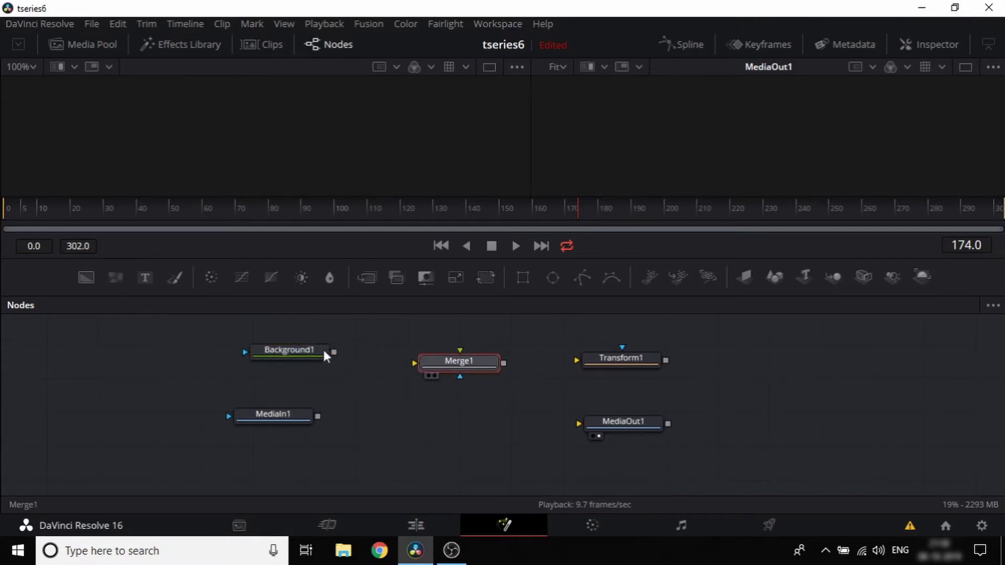
{"action": "left_click_drag", "start_coordinate": [322, 348], "coordinate": [303, 351]}
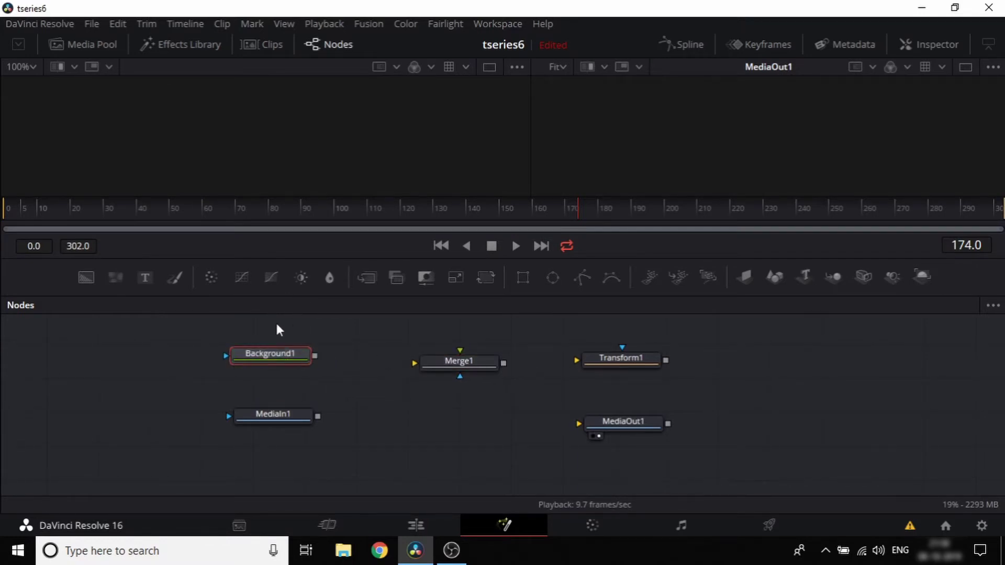
{"action": "mouse_move", "coordinate": [301, 356]}
{"action": "left_click_drag", "start_coordinate": [634, 360], "coordinate": [638, 359]}
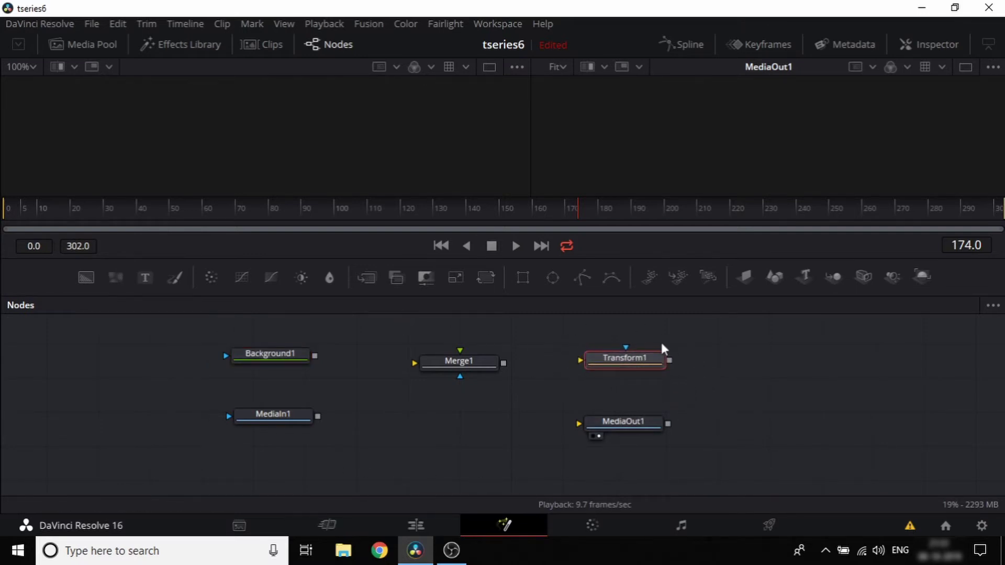
Step: Review Background1's properties in the Inspector, then return to the Edit page
{"action": "left_click", "coordinate": [282, 353]}
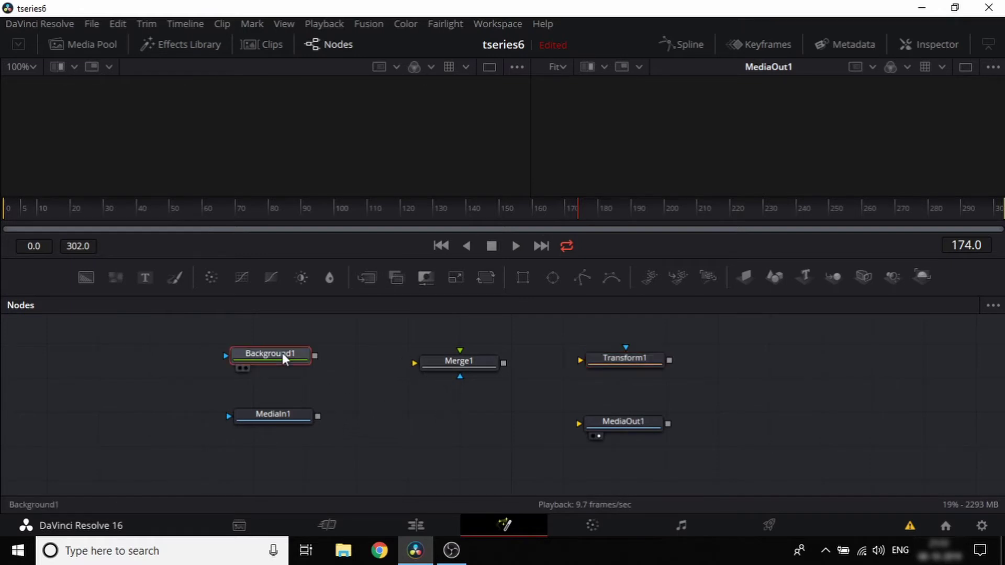
{"action": "left_click", "coordinate": [928, 45]}
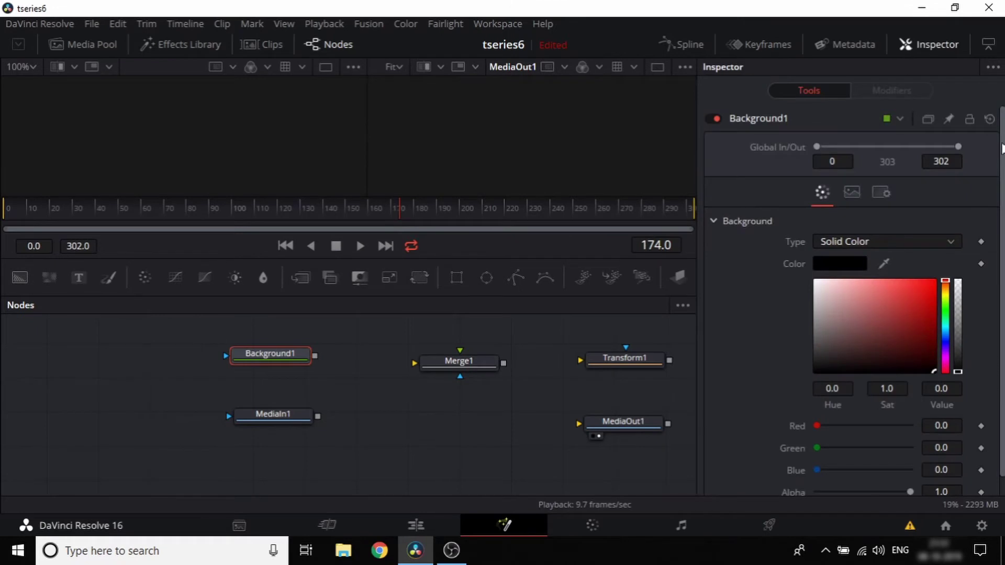
{"action": "scroll", "coordinate": [854, 301], "scroll_direction": "down", "scroll_amount": 1}
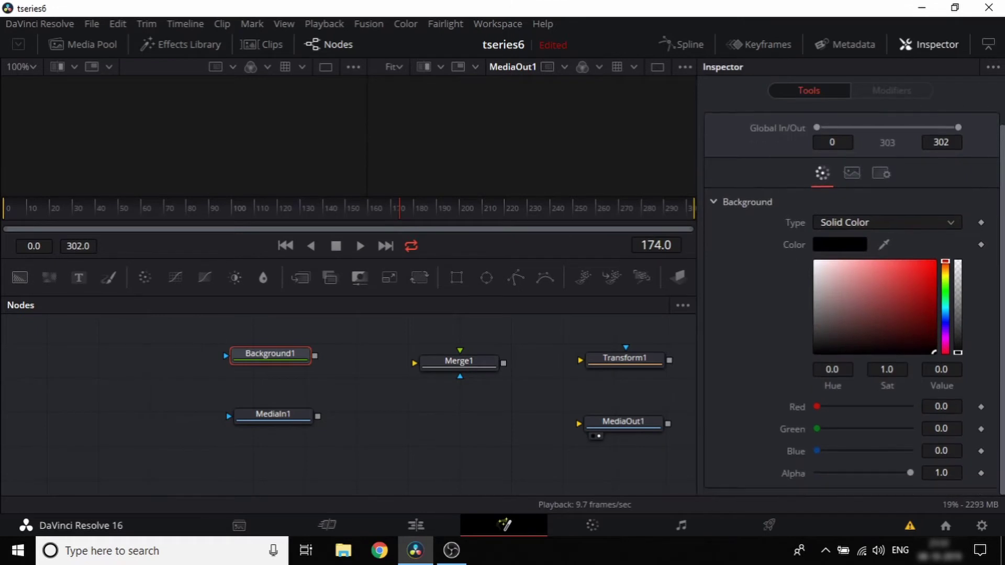
{"action": "left_click", "coordinate": [932, 46]}
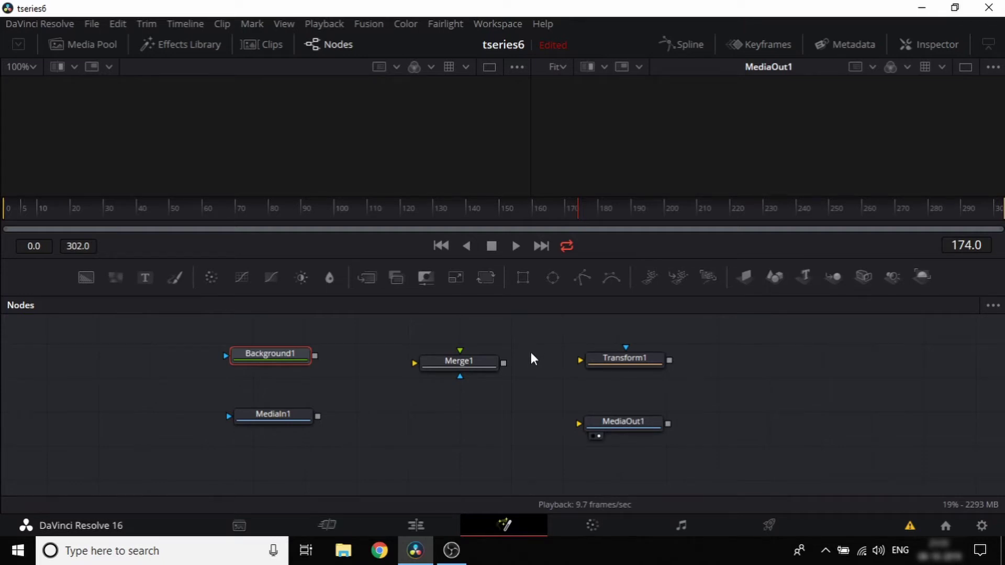
{"action": "left_click", "coordinate": [417, 525]}
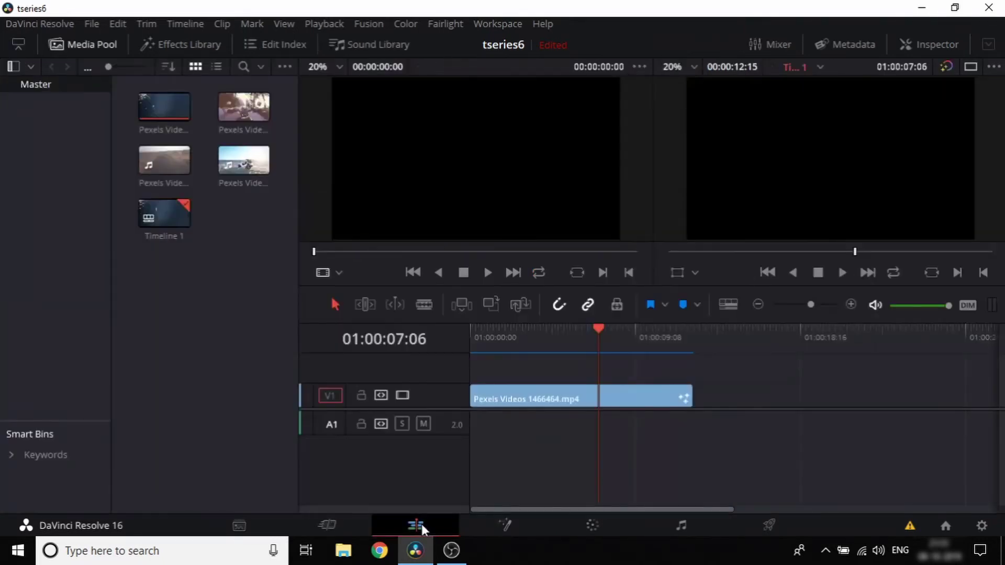
Step: Create a New Fusion Composition clip with duration 00:00:10:00 and 24 fps
{"action": "right_click", "coordinate": [239, 298]}
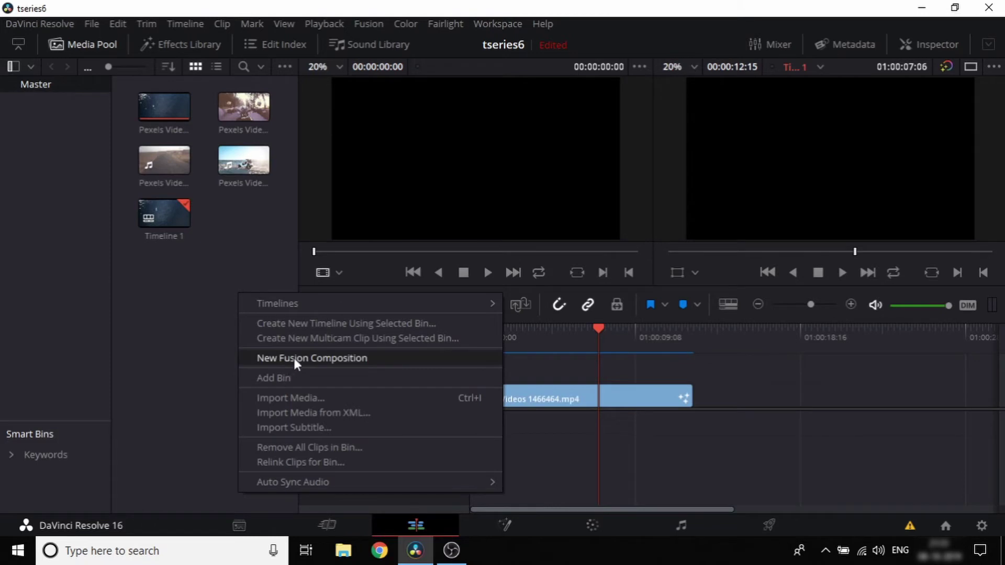
{"action": "left_click", "coordinate": [328, 358]}
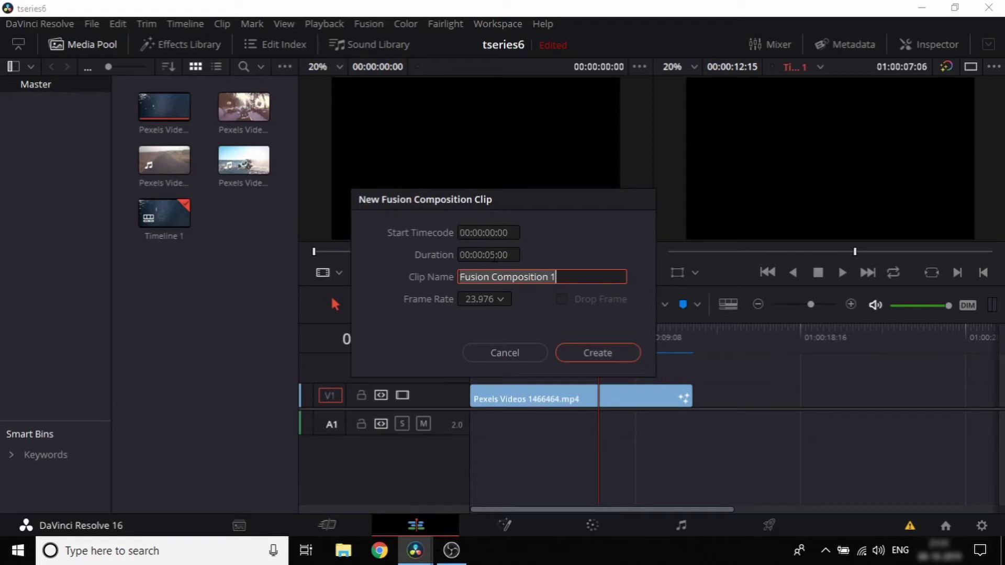
{"action": "left_click", "coordinate": [498, 255]}
{"action": "left_click", "coordinate": [494, 255]}
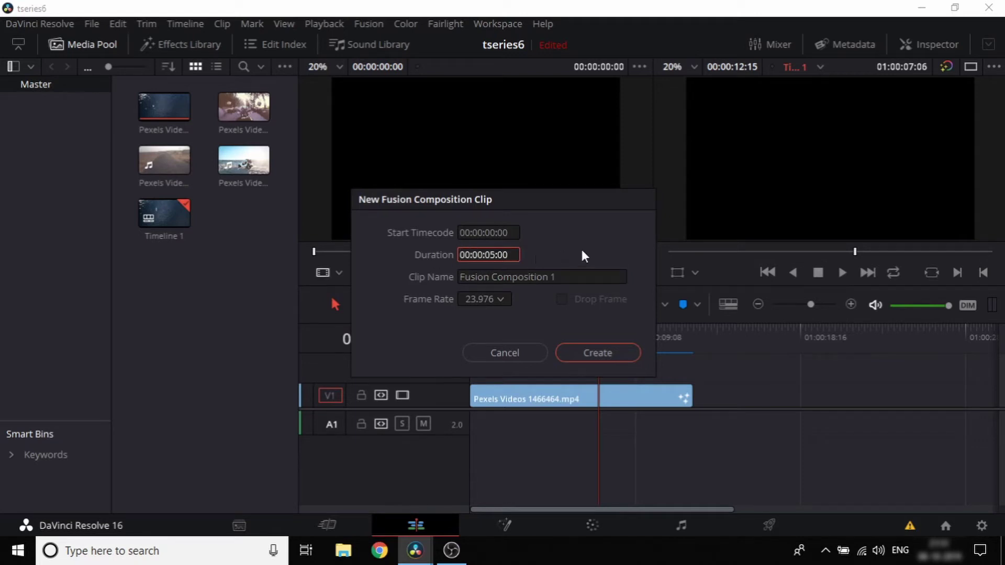
{"action": "key", "text": "BackSpace"}
{"action": "key", "text": "BackSpace"}
{"action": "type", "text": "10"}
{"action": "left_click", "coordinate": [497, 301]}
{"action": "left_click_drag", "start_coordinate": [508, 356], "coordinate": [507, 369]}
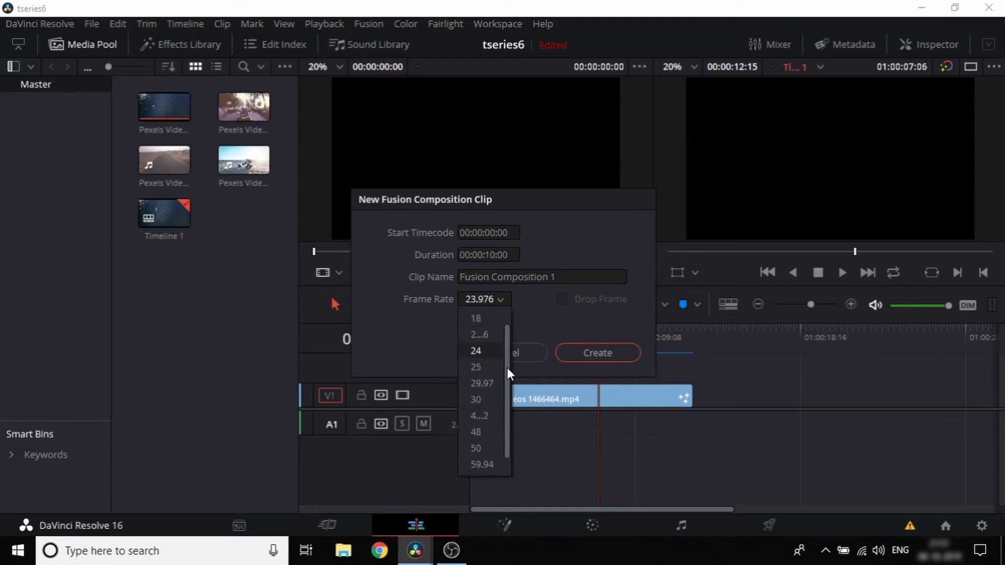
{"action": "left_click", "coordinate": [479, 349]}
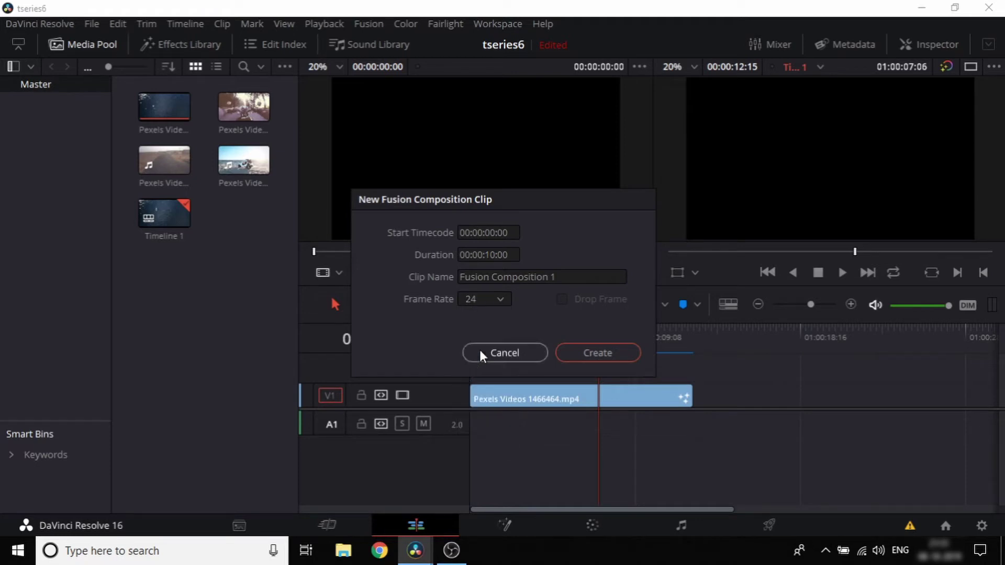
{"action": "left_click", "coordinate": [596, 350]}
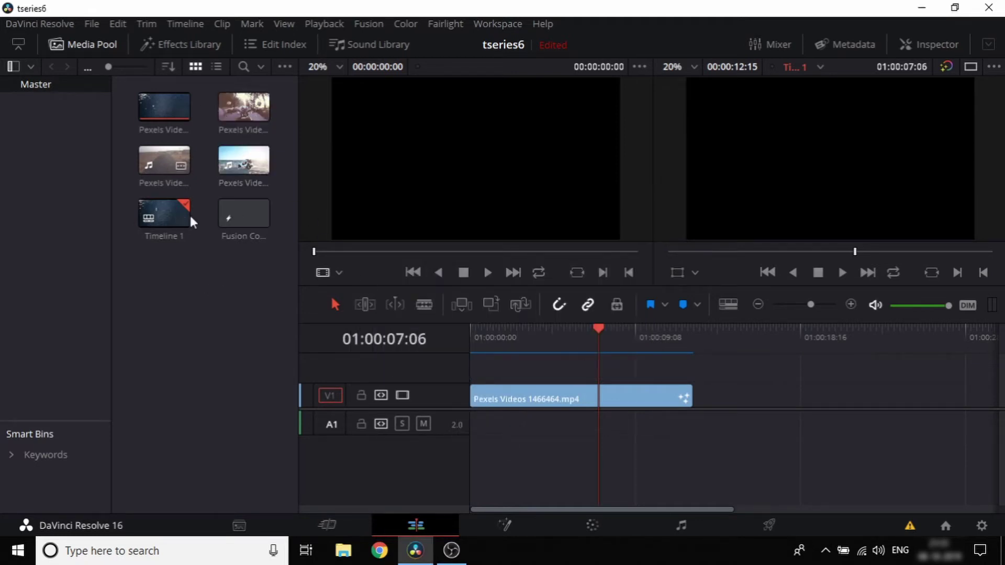
Step: Place the Fusion Composition clip on V1 after the Pexels clip and scrub it
{"action": "left_click", "coordinate": [222, 215]}
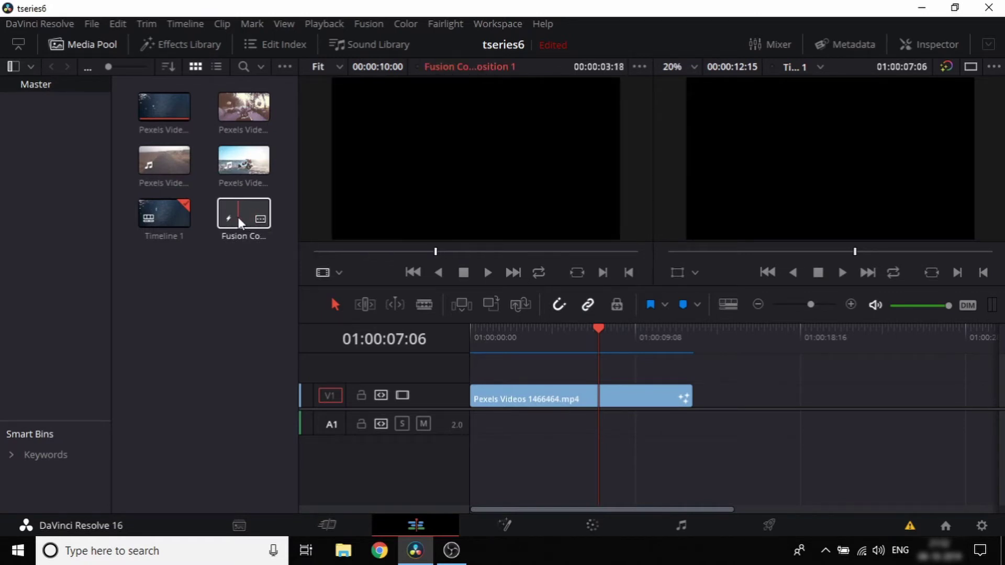
{"action": "mouse_move", "coordinate": [238, 218]}
{"action": "left_mouse_down"}
{"action": "mouse_move", "coordinate": [496, 285]}
{"action": "mouse_move", "coordinate": [771, 394]}
{"action": "left_mouse_up"}
{"action": "left_click", "coordinate": [732, 340]}
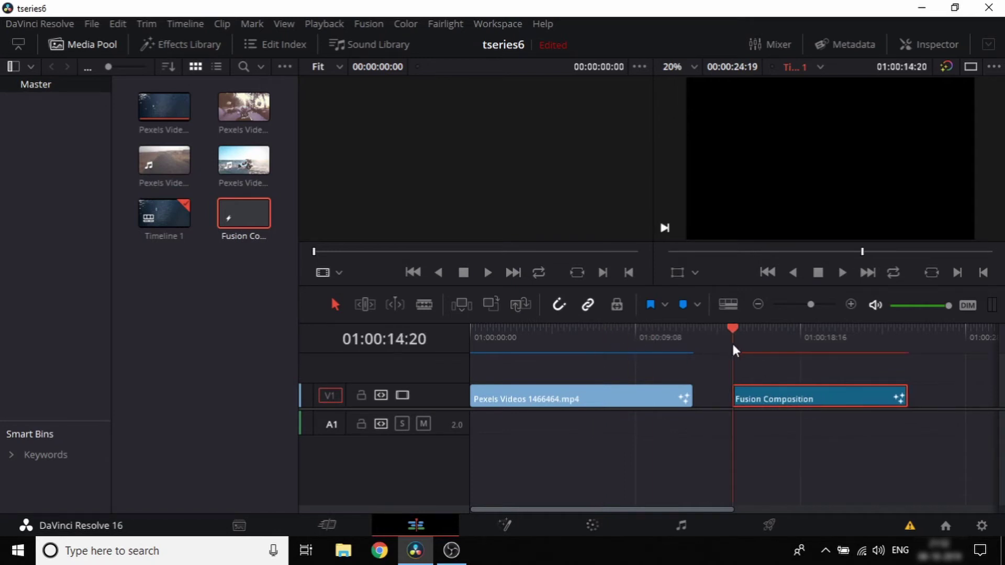
{"action": "left_click", "coordinate": [812, 343]}
{"action": "left_click_drag", "start_coordinate": [835, 356], "coordinate": [739, 365]}
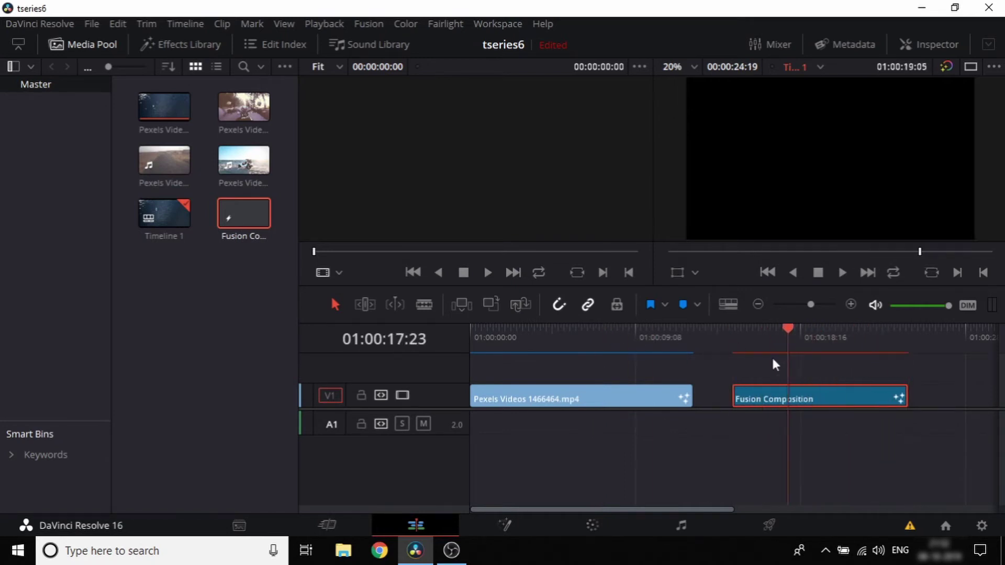
{"action": "left_click", "coordinate": [716, 356]}
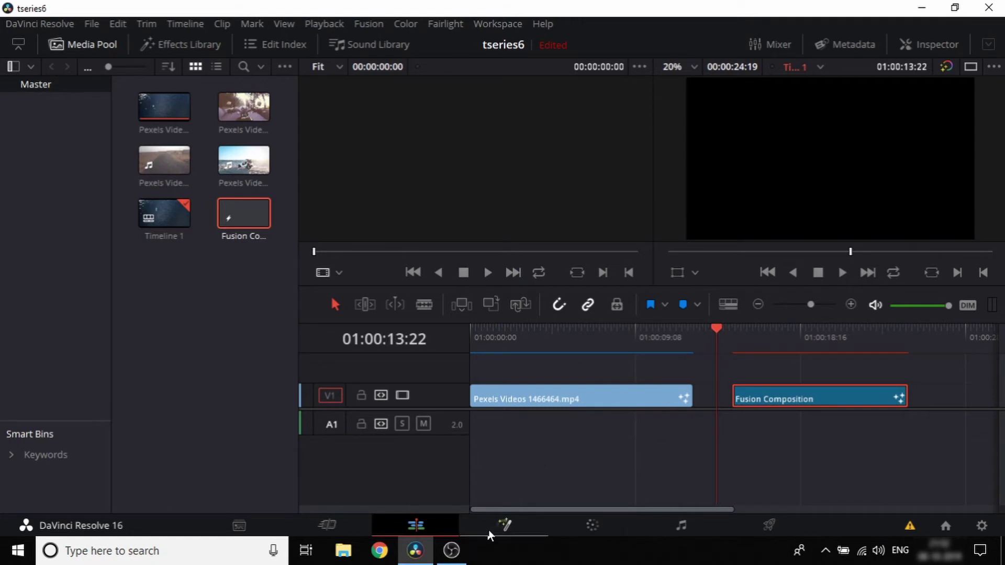
Step: In Fusion, wire MediaIn1 directly to MediaOut1, then switch to clip 02's composition
{"action": "left_click", "coordinate": [504, 524]}
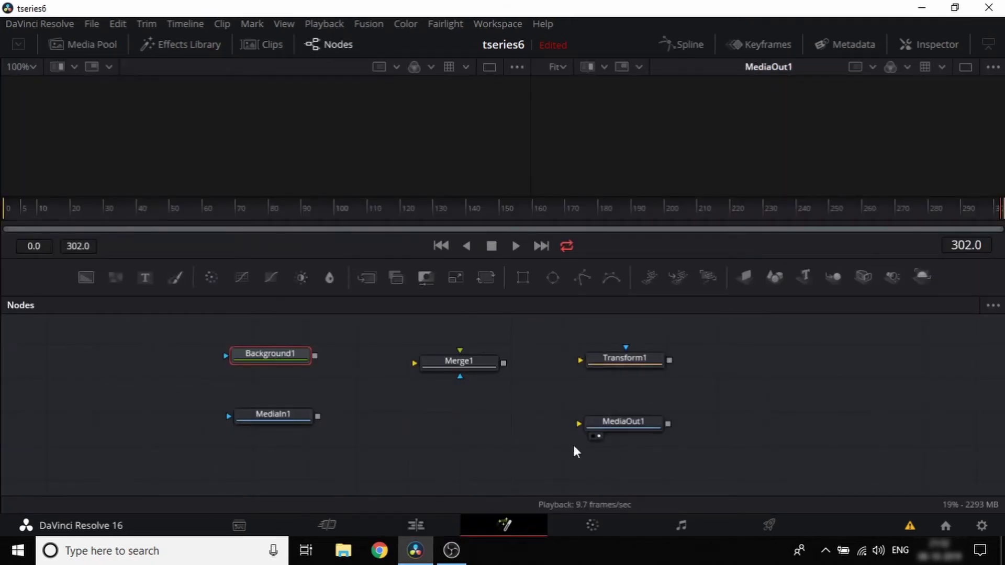
{"action": "left_click_drag", "start_coordinate": [317, 416], "coordinate": [579, 423]}
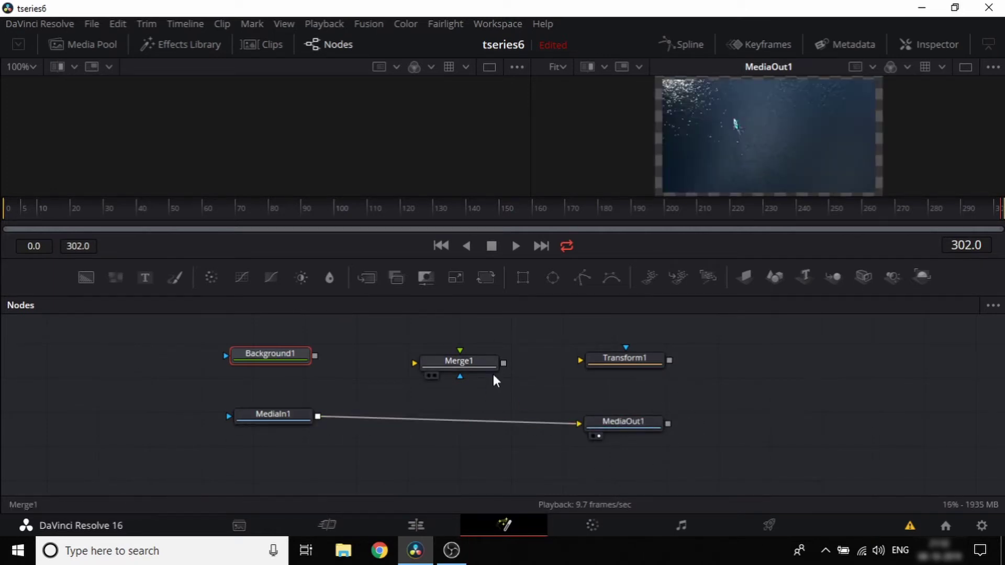
{"action": "left_click", "coordinate": [264, 44]}
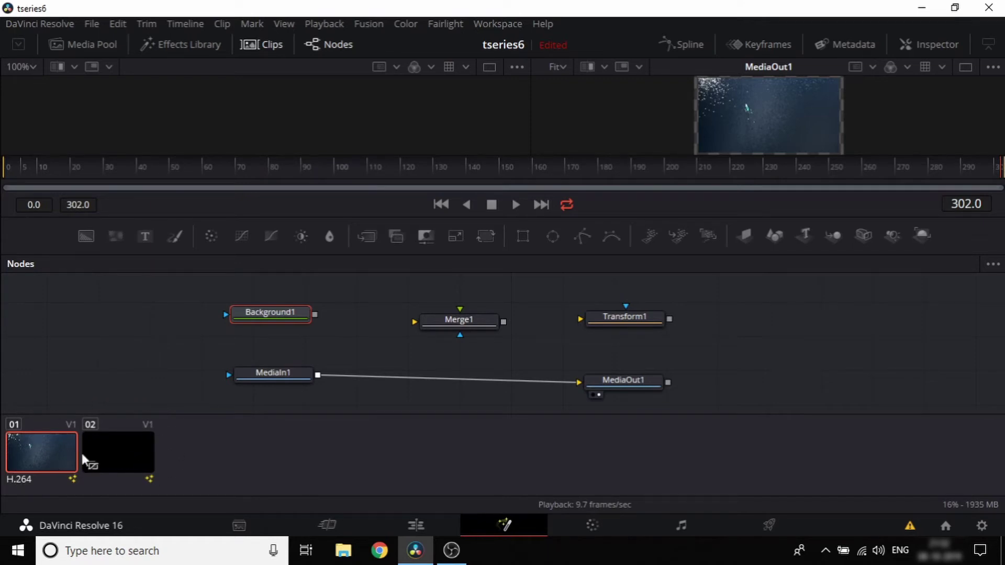
{"action": "left_click", "coordinate": [122, 456]}
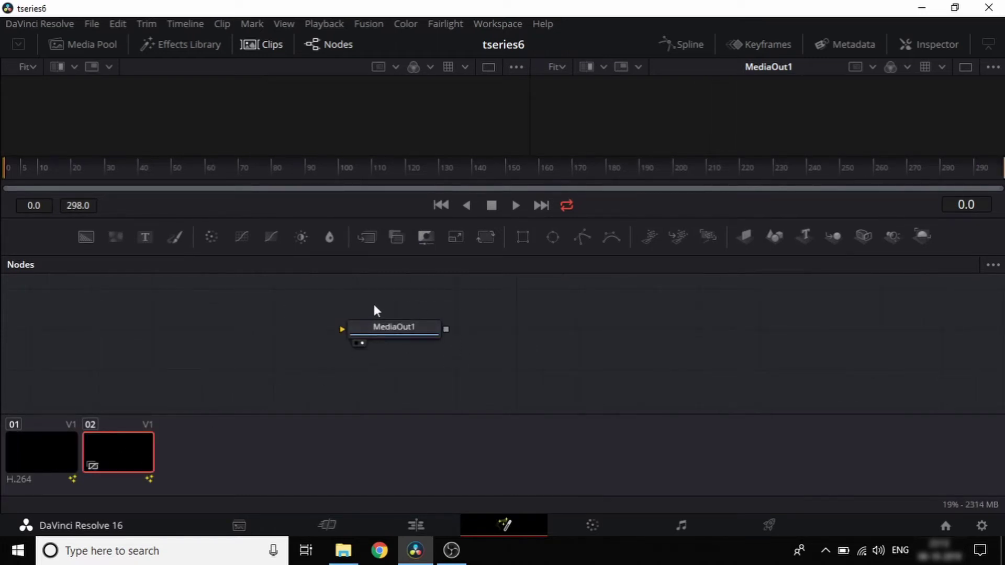
Step: Hide the clips strip and move MediaOut1 to the right
{"action": "left_click", "coordinate": [265, 42]}
{"action": "left_click_drag", "start_coordinate": [420, 365], "coordinate": [567, 385]}
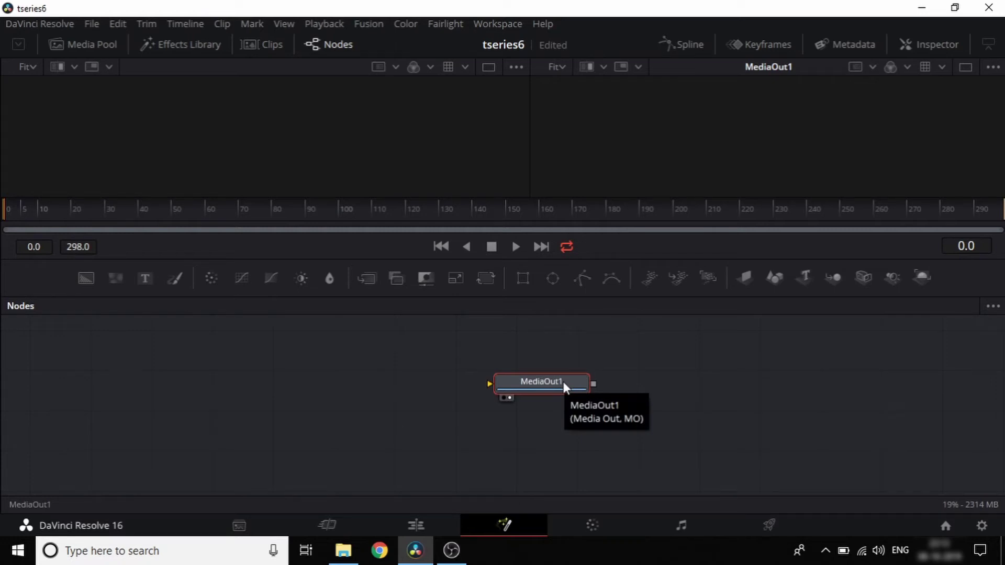
{"action": "left_click_drag", "start_coordinate": [550, 387], "coordinate": [570, 392]}
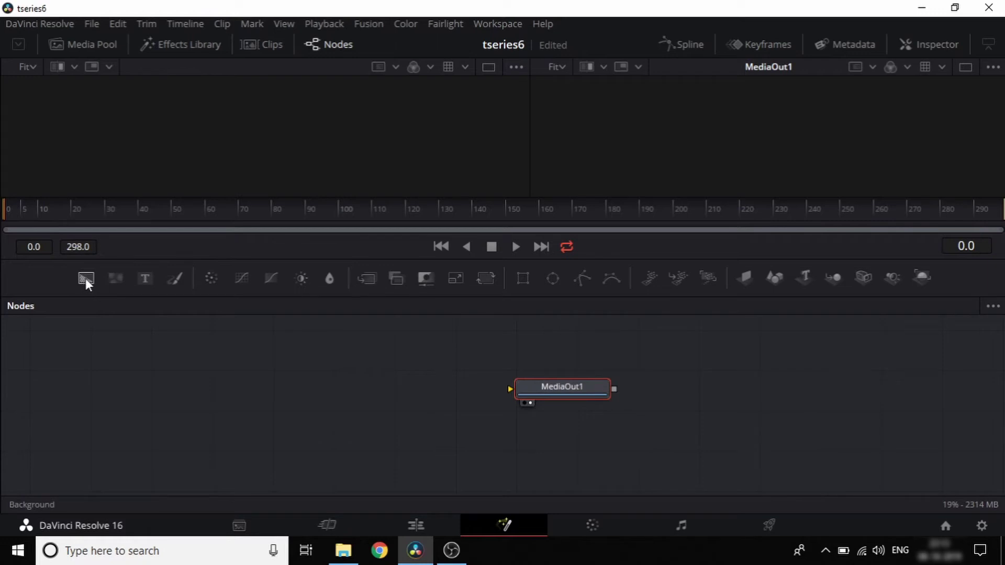
Step: Add a Background node, position it, and show it in both viewers using keys 1 and 2
{"action": "left_click_drag", "start_coordinate": [86, 278], "coordinate": [288, 377]}
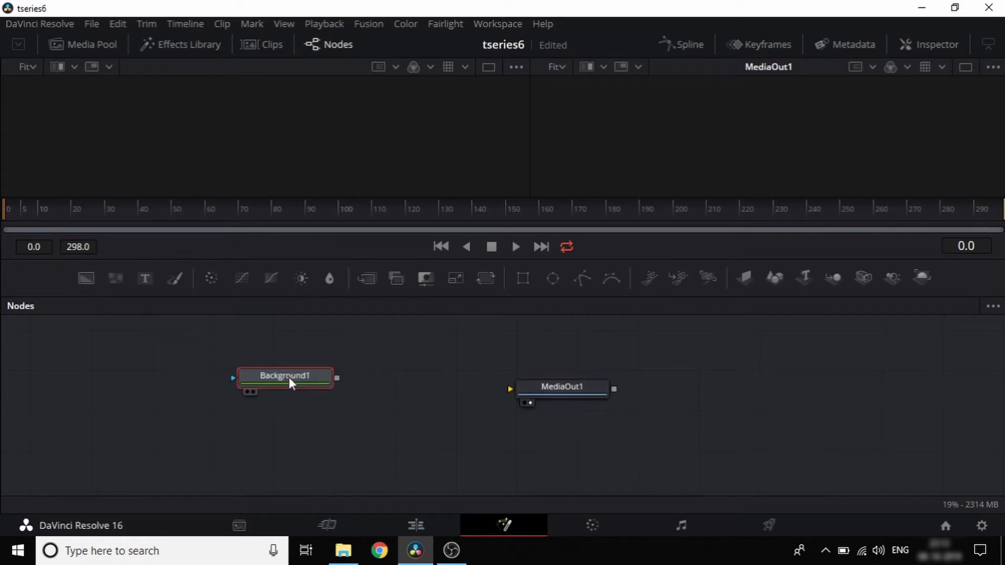
{"action": "left_click_drag", "start_coordinate": [283, 384], "coordinate": [316, 377]}
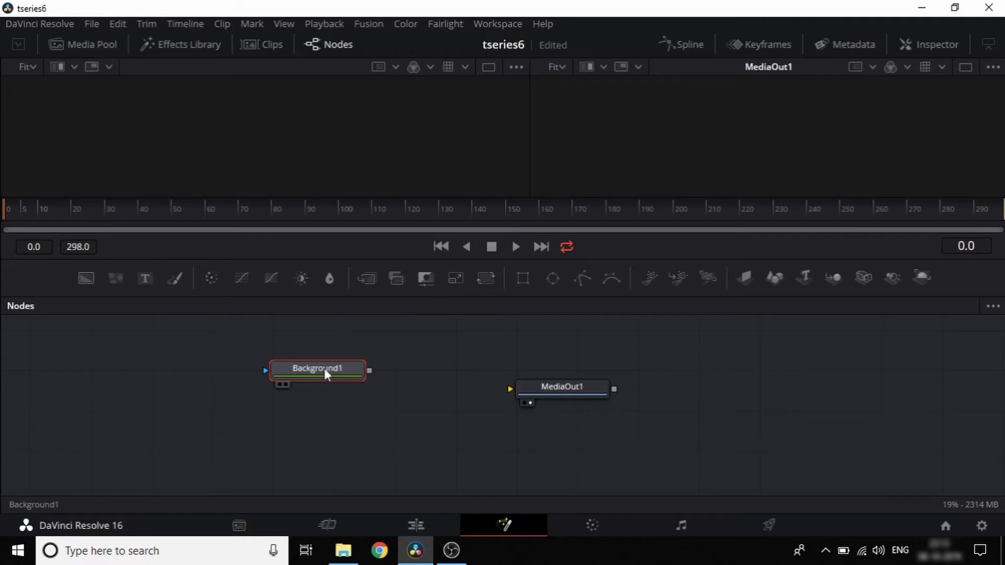
{"action": "left_click_drag", "start_coordinate": [322, 368], "coordinate": [323, 372]}
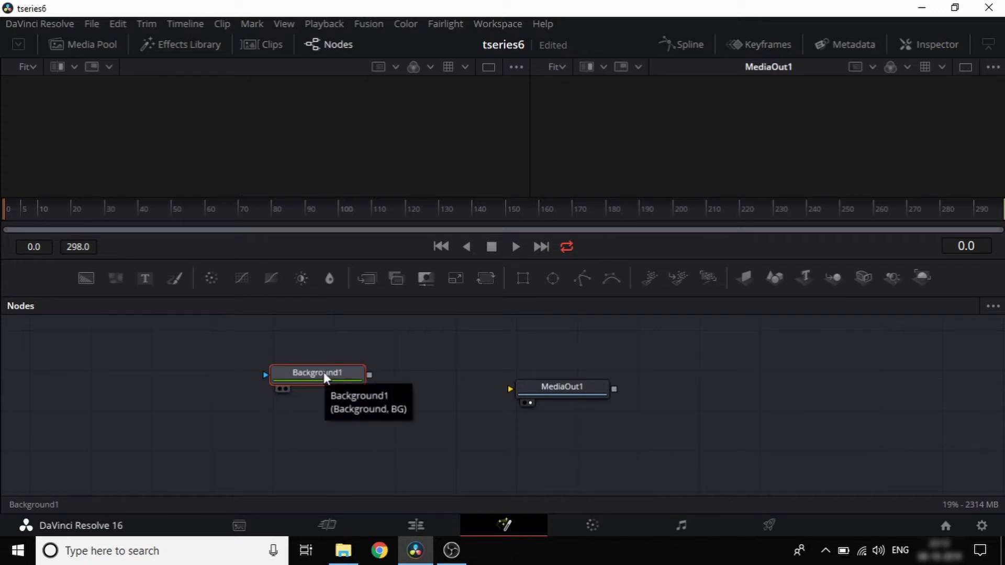
{"action": "key", "text": "1"}
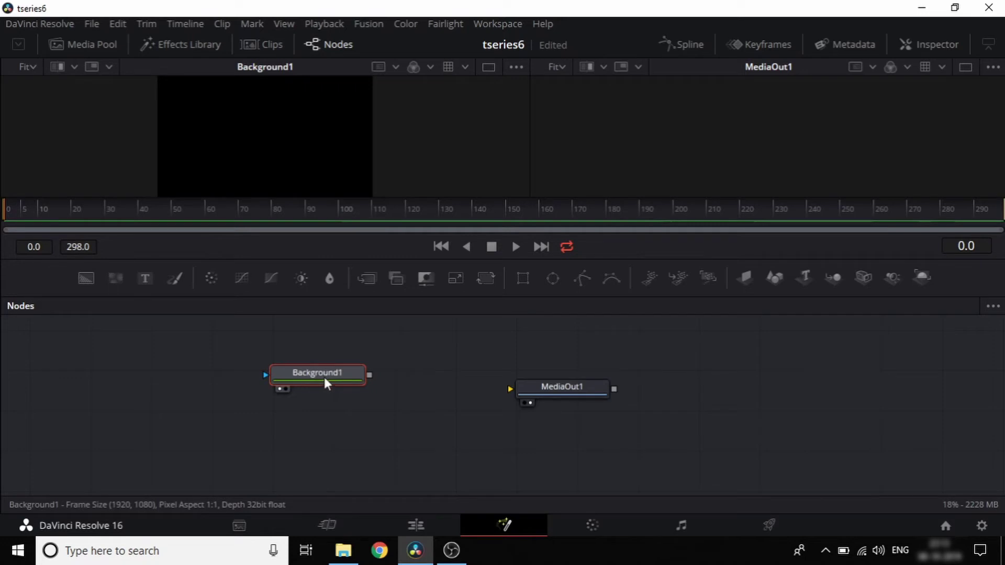
{"action": "key", "text": "2"}
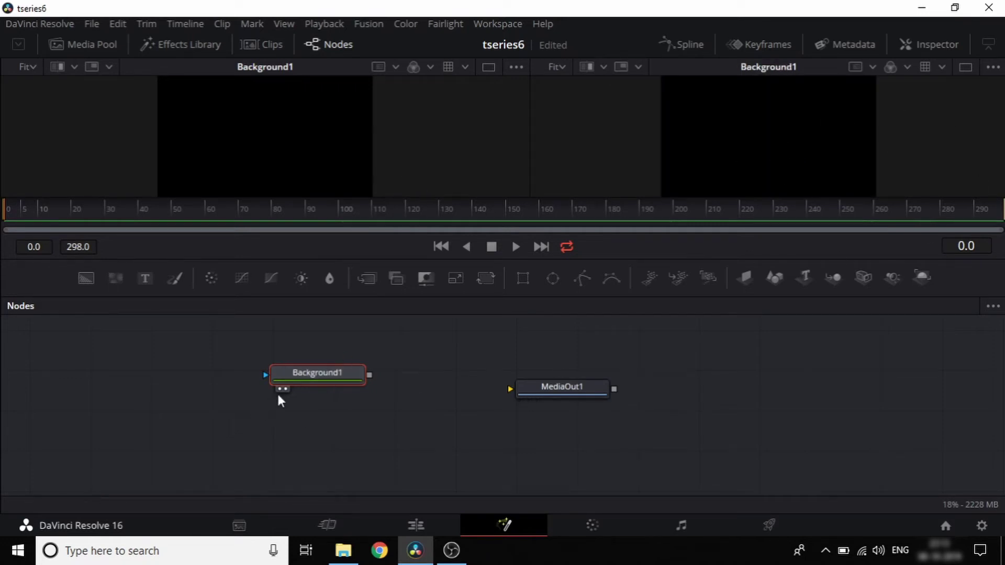
{"action": "mouse_move", "coordinate": [322, 373]}
{"action": "left_mouse_down"}
{"action": "mouse_move", "coordinate": [347, 354]}
{"action": "mouse_move", "coordinate": [333, 377]}
{"action": "left_mouse_up"}
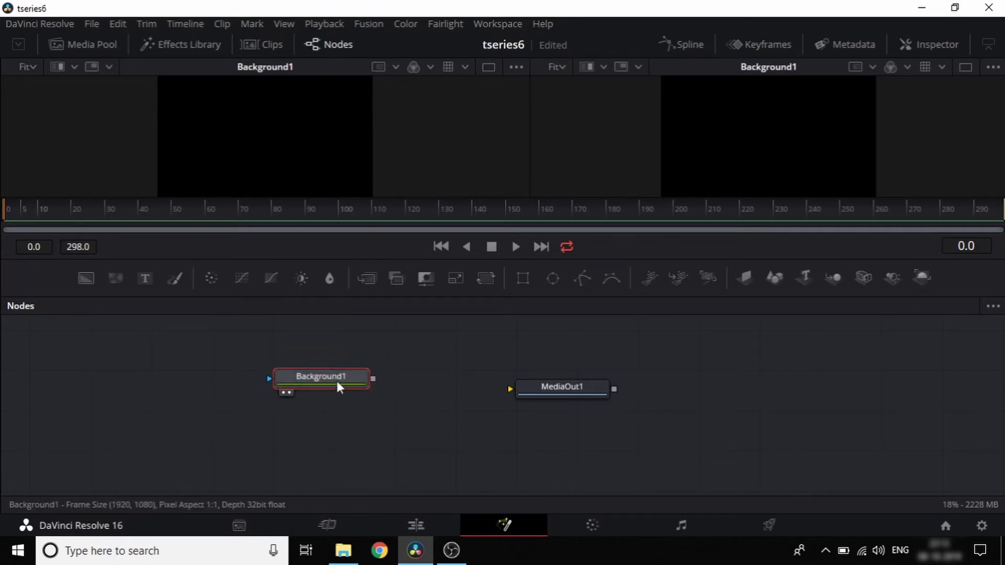
{"action": "left_click_drag", "start_coordinate": [337, 386], "coordinate": [314, 381]}
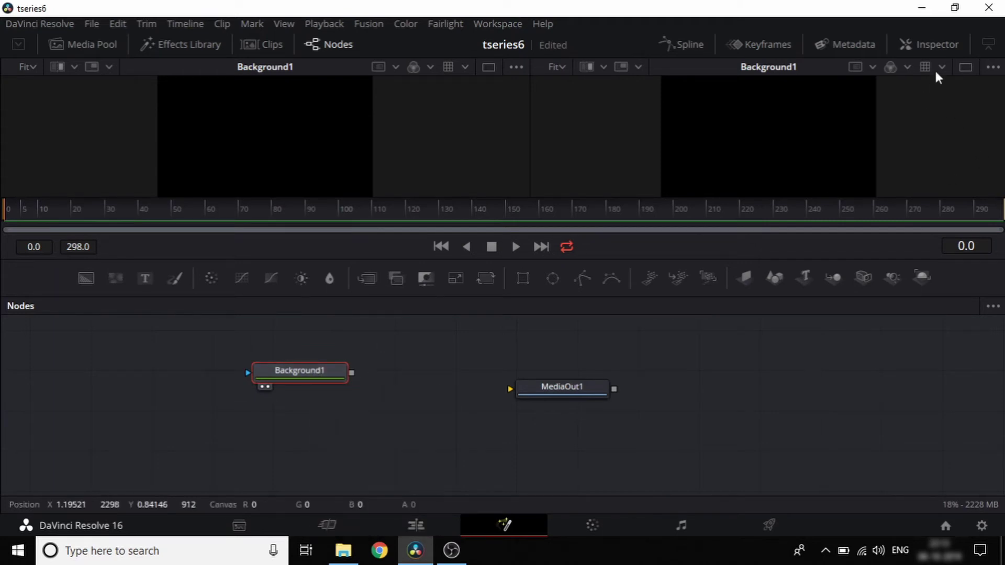
Step: Set Background1's colour to full bright red (Red 1.0) in the Inspector
{"action": "left_click", "coordinate": [942, 45]}
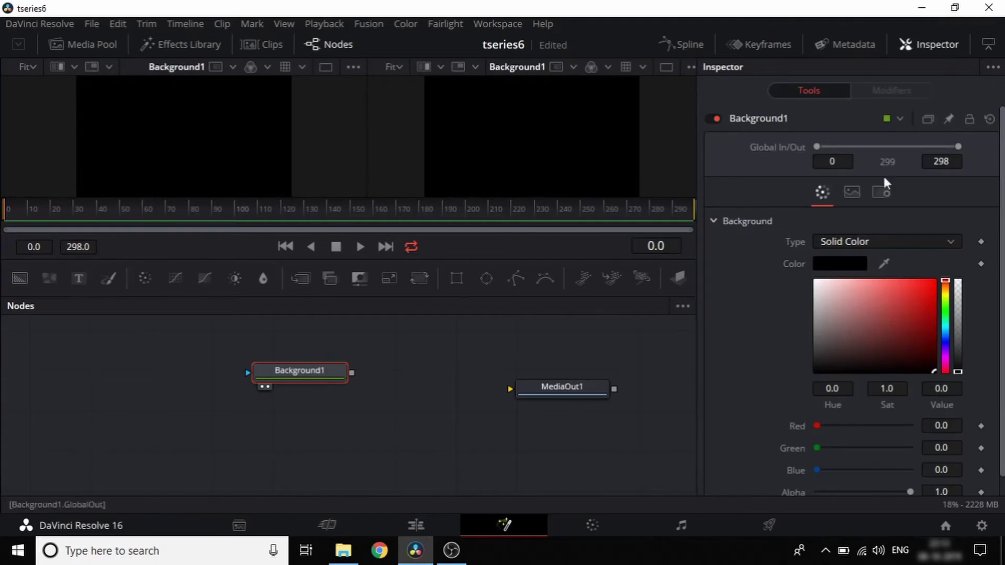
{"action": "mouse_move", "coordinate": [862, 350]}
{"action": "left_mouse_down"}
{"action": "mouse_move", "coordinate": [942, 309]}
{"action": "mouse_move", "coordinate": [936, 281]}
{"action": "left_mouse_up"}
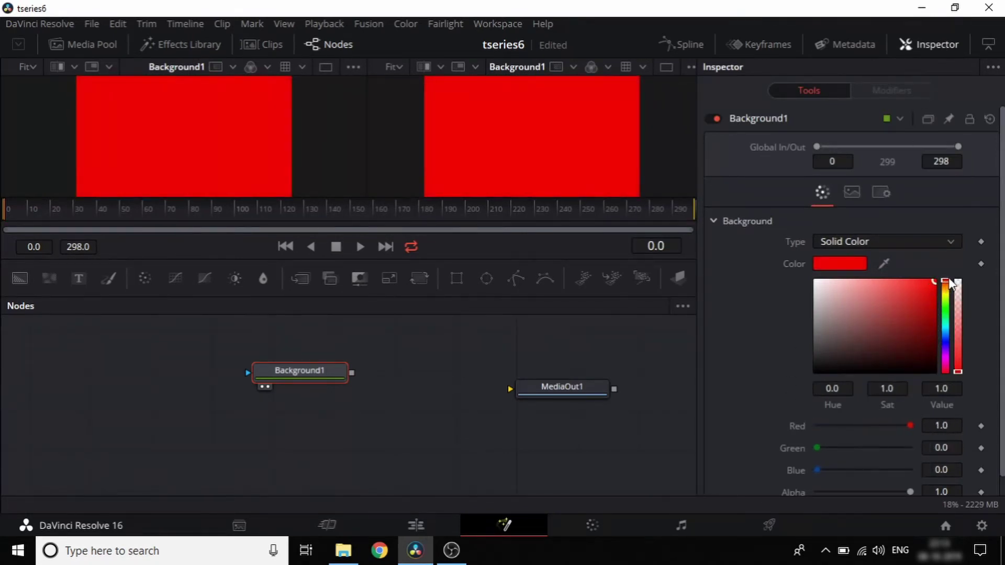
{"action": "left_click", "coordinate": [939, 46]}
Step: Spread Background1 and MediaOut1 far apart in the node graph
{"action": "left_click_drag", "start_coordinate": [291, 381], "coordinate": [252, 374]}
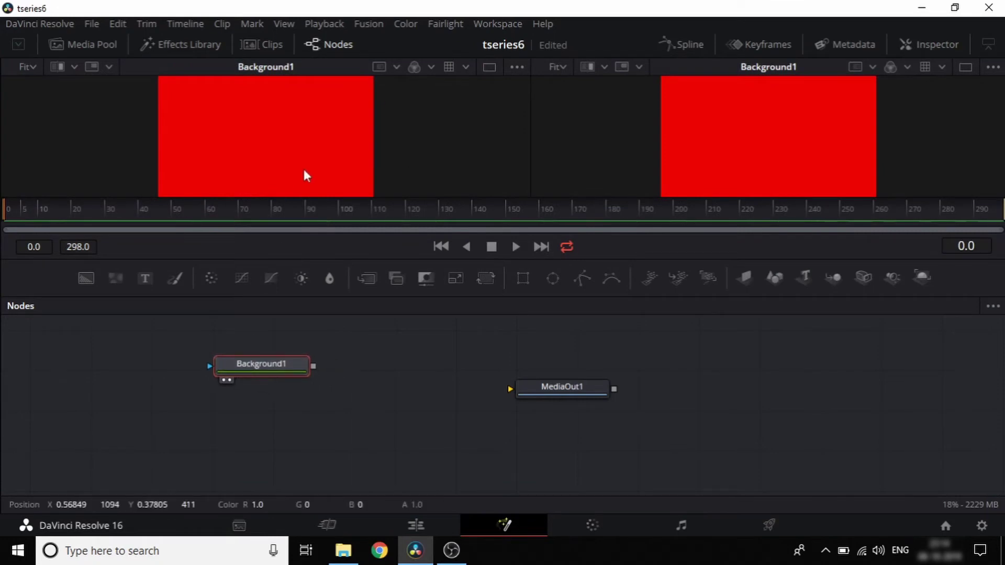
{"action": "left_click_drag", "start_coordinate": [573, 386], "coordinate": [597, 385]}
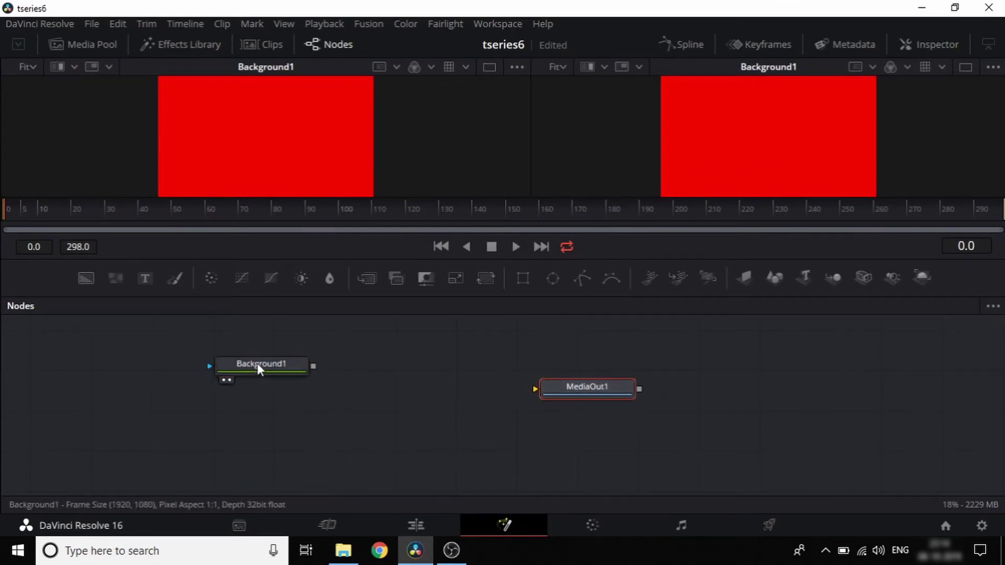
{"action": "left_click_drag", "start_coordinate": [257, 363], "coordinate": [235, 382]}
{"action": "left_click_drag", "start_coordinate": [586, 392], "coordinate": [699, 393]}
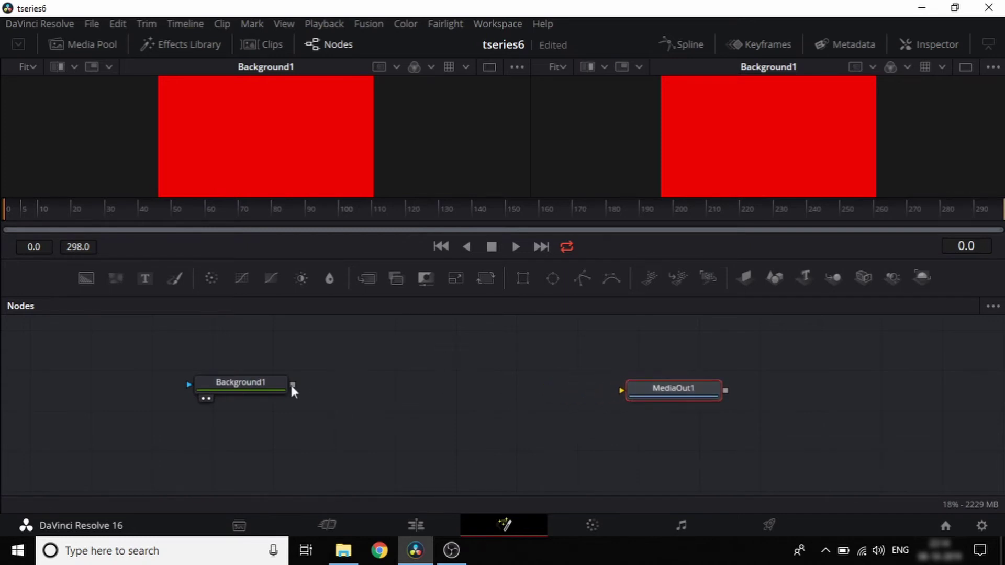
{"action": "left_click_drag", "start_coordinate": [257, 384], "coordinate": [256, 390]}
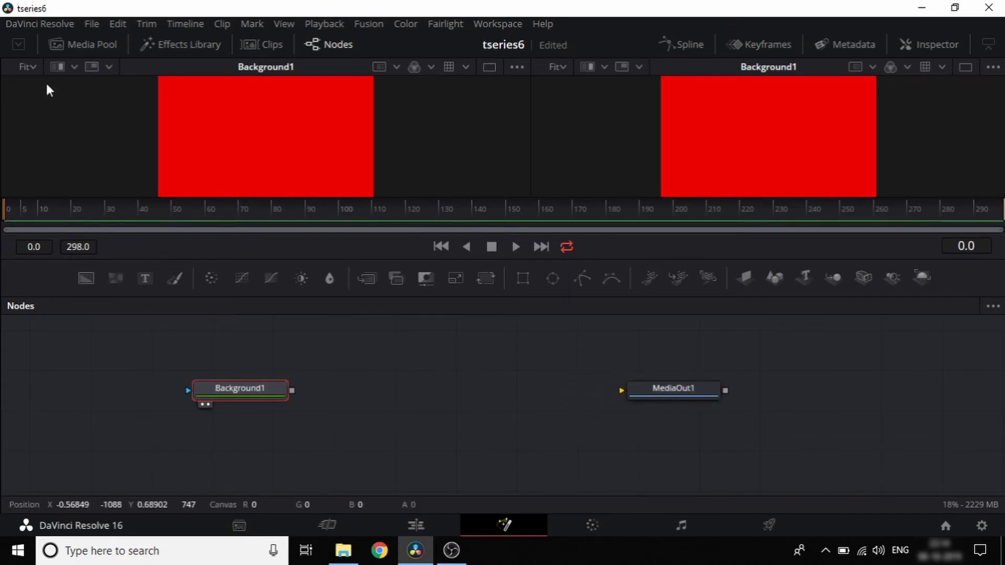
{"action": "left_click", "coordinate": [79, 44]}
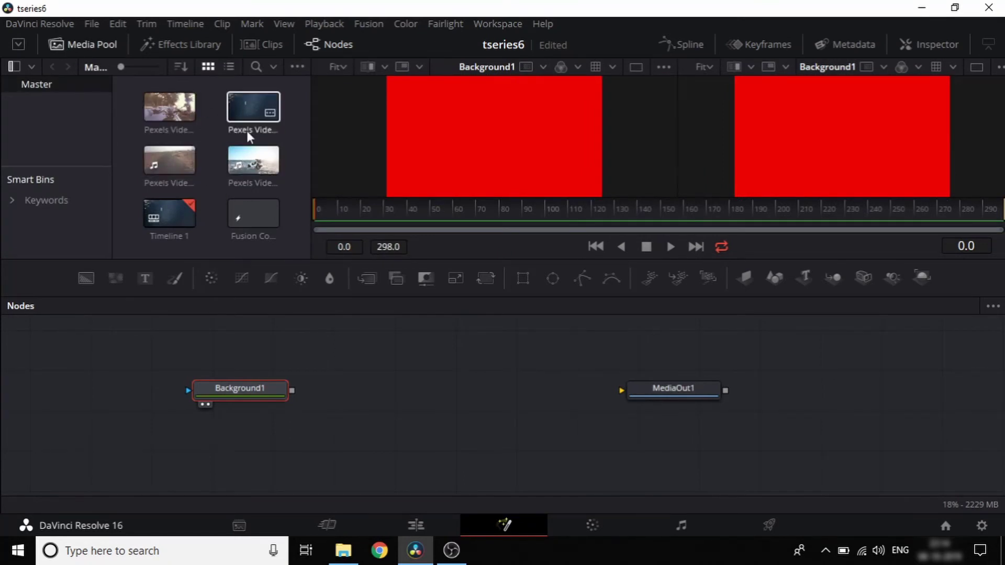
Step: Add the first Pexels clip as MediaIn1 and the fourth as MediaIn2, then tidy positions
{"action": "left_click", "coordinate": [233, 160]}
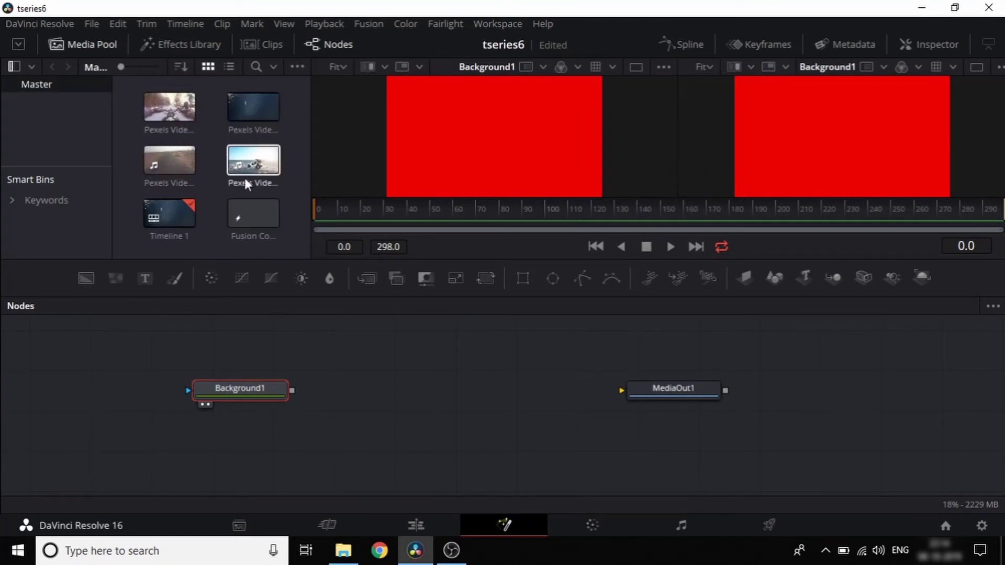
{"action": "left_click", "coordinate": [178, 120]}
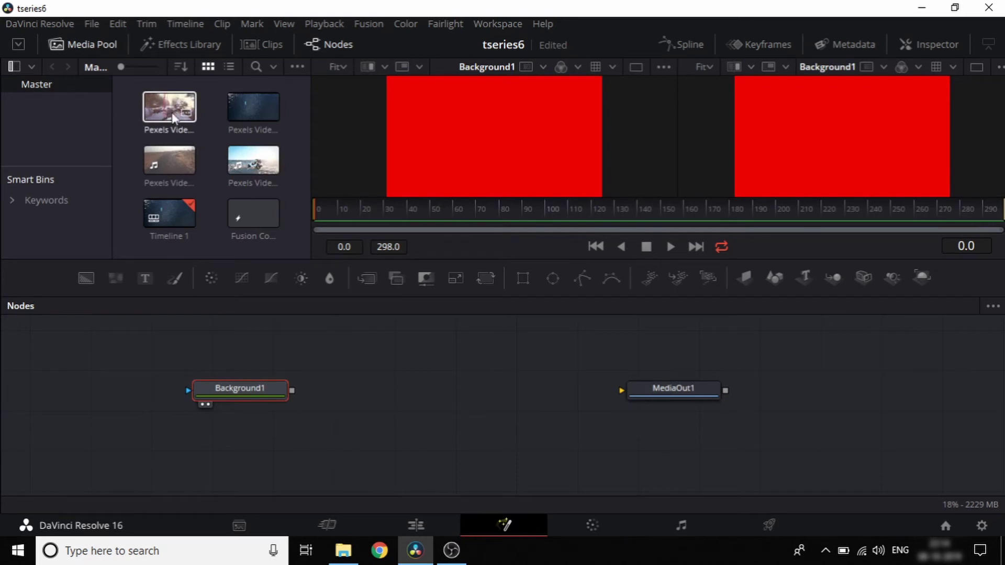
{"action": "mouse_move", "coordinate": [173, 116]}
{"action": "left_mouse_down"}
{"action": "mouse_move", "coordinate": [244, 172]}
{"action": "mouse_move", "coordinate": [351, 352]}
{"action": "left_mouse_up"}
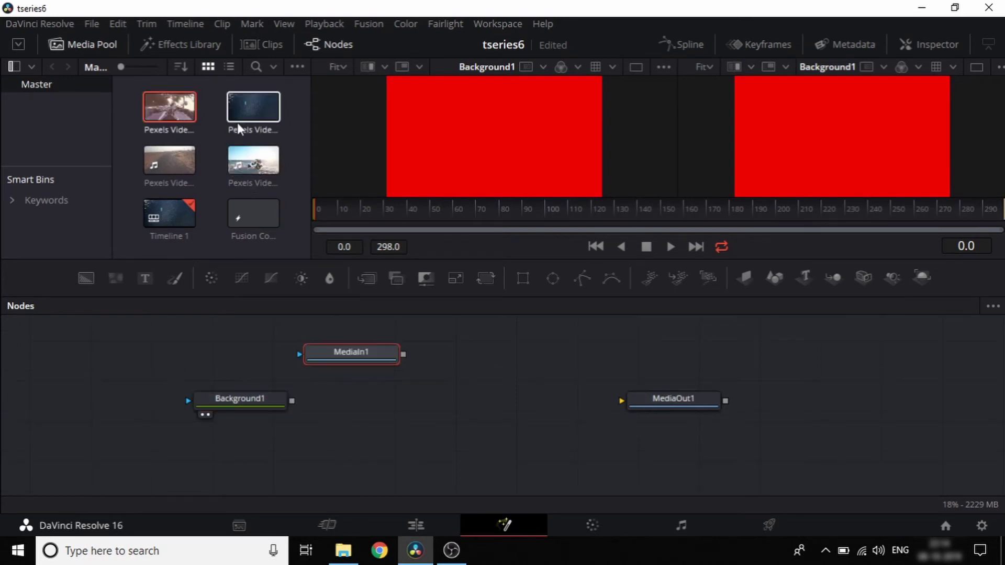
{"action": "left_click_drag", "start_coordinate": [253, 160], "coordinate": [471, 352]}
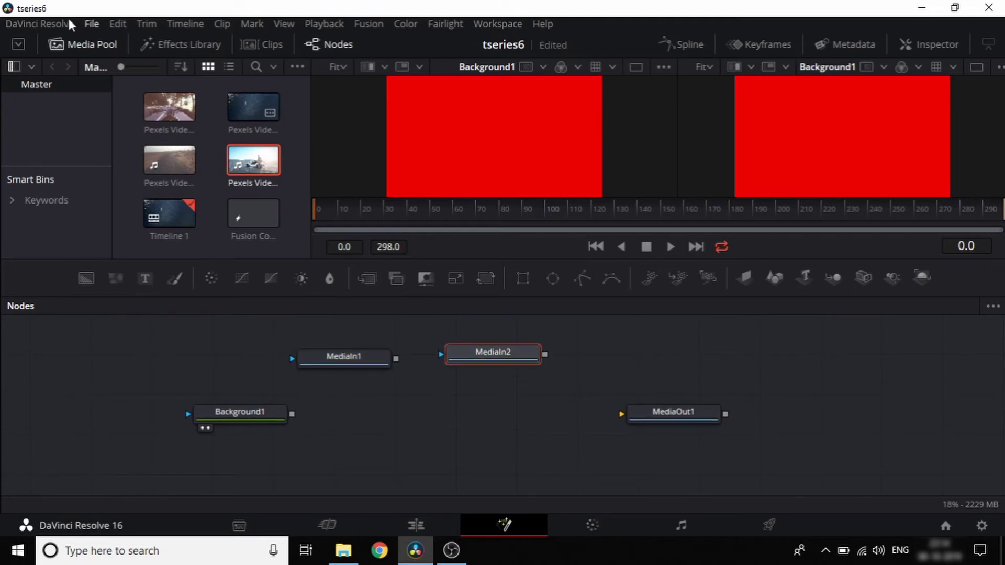
{"action": "left_click", "coordinate": [84, 45]}
{"action": "left_click_drag", "start_coordinate": [463, 358], "coordinate": [511, 353]}
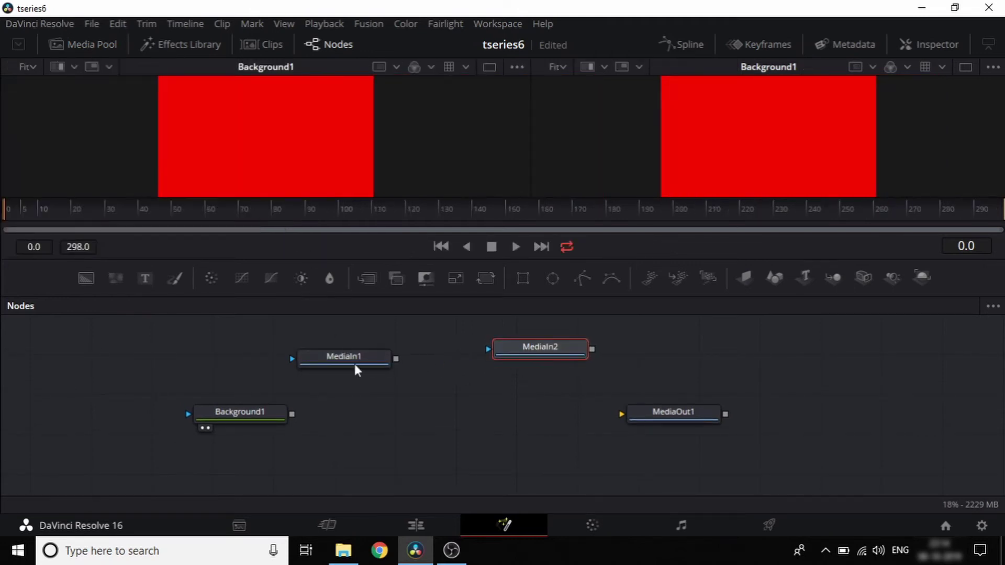
{"action": "left_click_drag", "start_coordinate": [244, 413], "coordinate": [199, 414]}
{"action": "left_click_drag", "start_coordinate": [539, 348], "coordinate": [538, 353]}
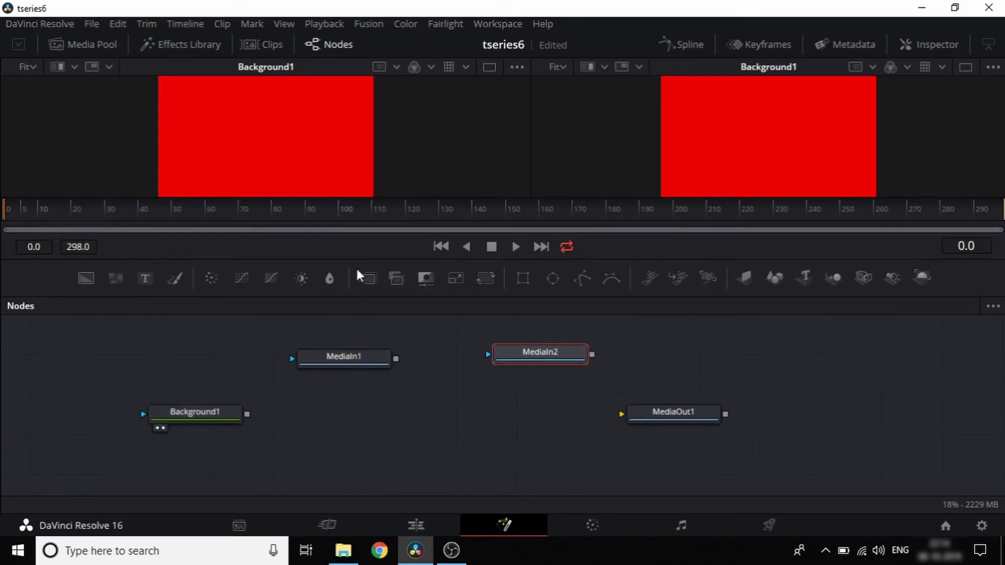
Step: Add Merge1 below MediaIn1 and adjust MediaIn1, MediaIn2 and MediaOut1 around it
{"action": "left_click_drag", "start_coordinate": [367, 277], "coordinate": [365, 404]}
{"action": "left_click_drag", "start_coordinate": [370, 362], "coordinate": [393, 353]}
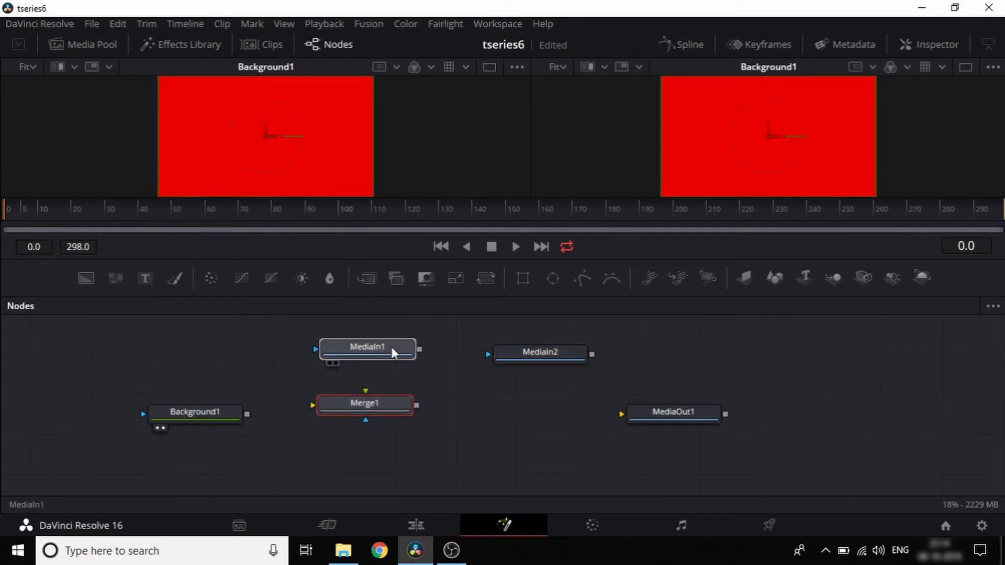
{"action": "scroll", "coordinate": [393, 354], "scroll_direction": "up", "scroll_amount": 1}
{"action": "left_click_drag", "start_coordinate": [389, 405], "coordinate": [386, 400]}
{"action": "left_click_drag", "start_coordinate": [545, 358], "coordinate": [545, 352]}
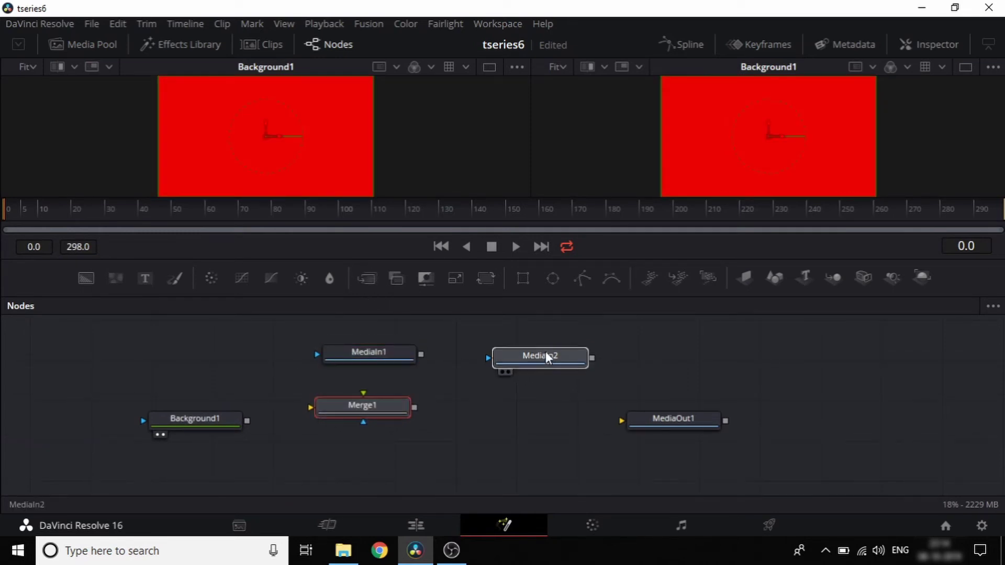
{"action": "left_click_drag", "start_coordinate": [694, 421], "coordinate": [698, 431]}
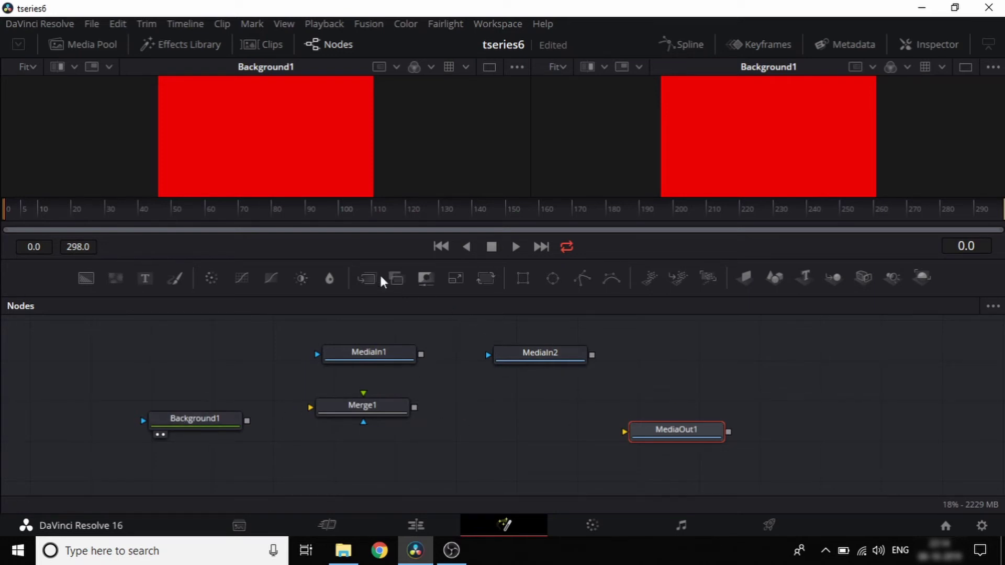
Step: Add Merge2 between the media inputs and wire MediaIn1 into its background input
{"action": "left_click_drag", "start_coordinate": [372, 282], "coordinate": [549, 415]}
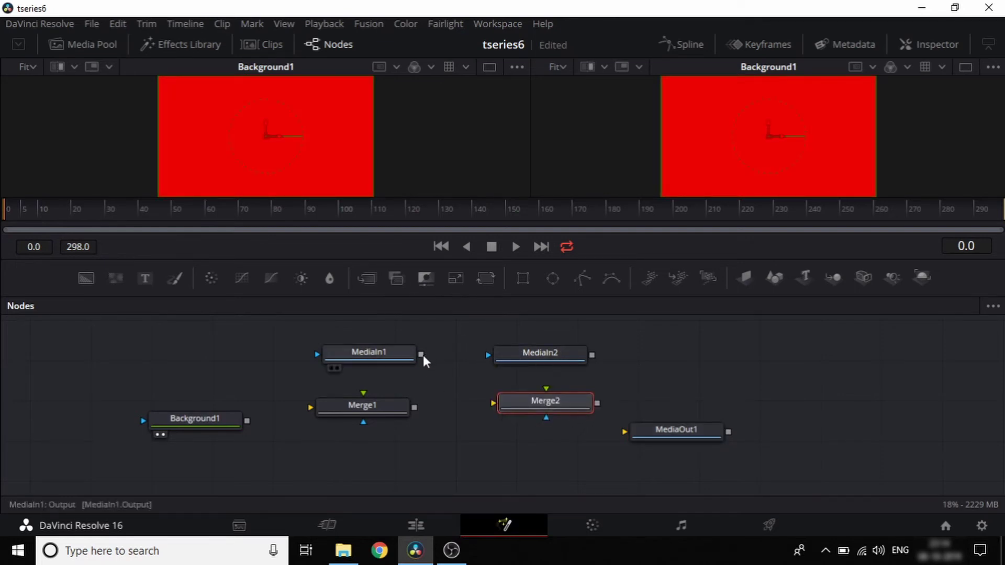
{"action": "left_click_drag", "start_coordinate": [382, 410], "coordinate": [385, 469]}
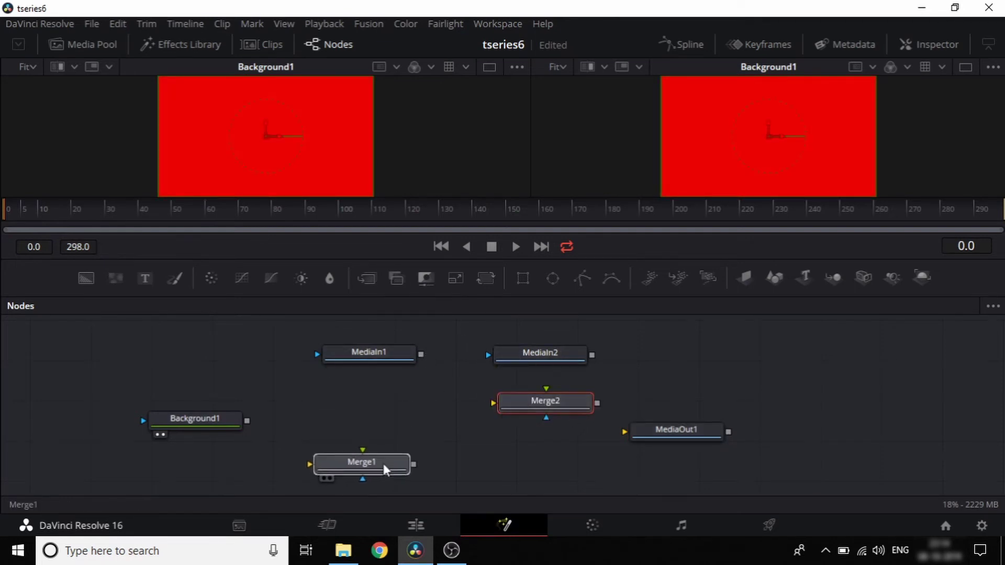
{"action": "scroll", "coordinate": [385, 468], "scroll_direction": "down", "scroll_amount": 1}
{"action": "left_click_drag", "start_coordinate": [565, 392], "coordinate": [511, 405]}
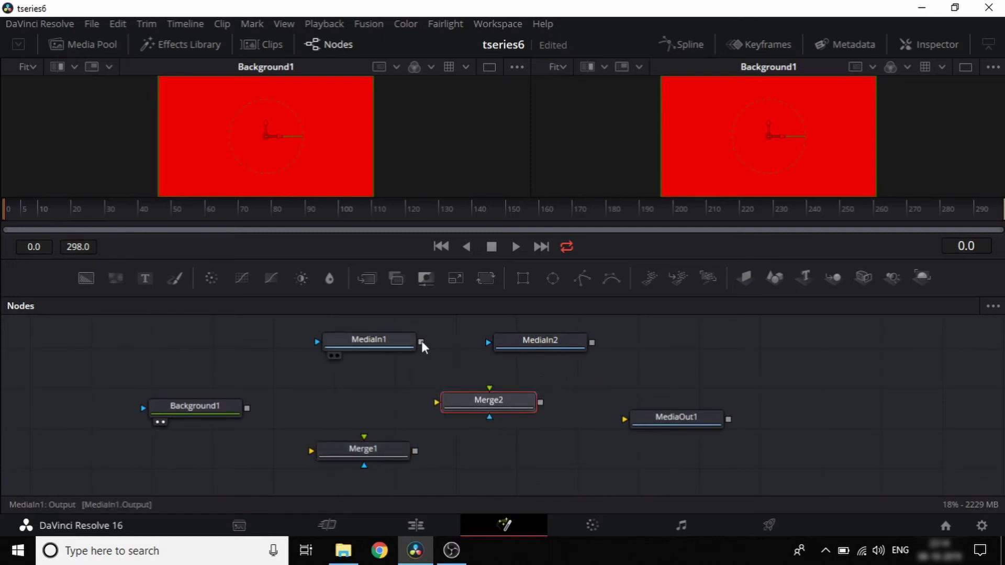
{"action": "left_click_drag", "start_coordinate": [422, 343], "coordinate": [438, 407]}
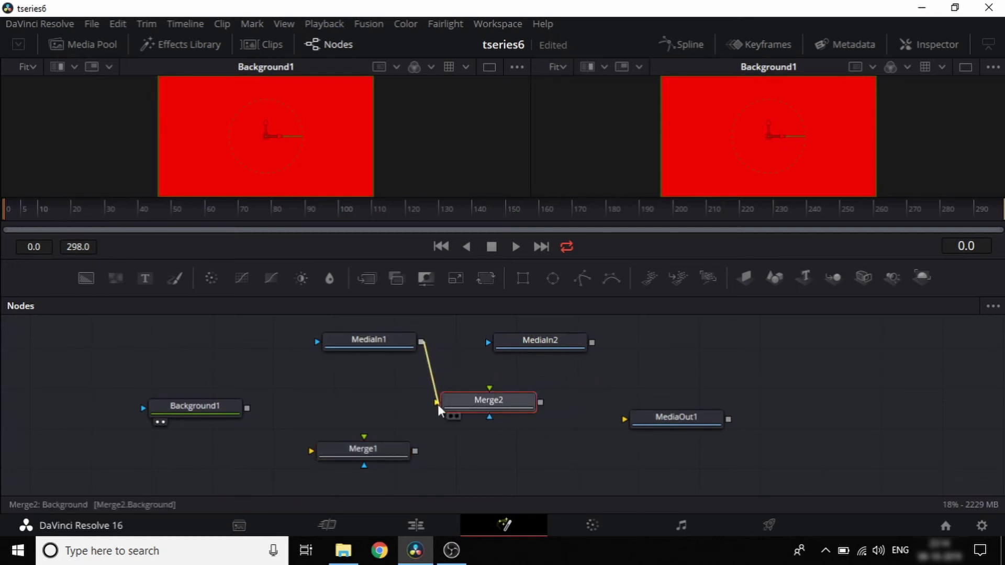
Step: Link MediaIn2 to Merge2 and Background1 into Merge1, arranging Background1 and Merge2 beside Merge1
{"action": "mouse_move", "coordinate": [487, 345]}
{"action": "left_mouse_down"}
{"action": "mouse_move", "coordinate": [490, 402]}
{"action": "mouse_move", "coordinate": [460, 399]}
{"action": "left_mouse_up"}
{"action": "left_click_drag", "start_coordinate": [547, 346], "coordinate": [578, 345]}
{"action": "scroll", "coordinate": [419, 340], "scroll_direction": "up", "scroll_amount": 1}
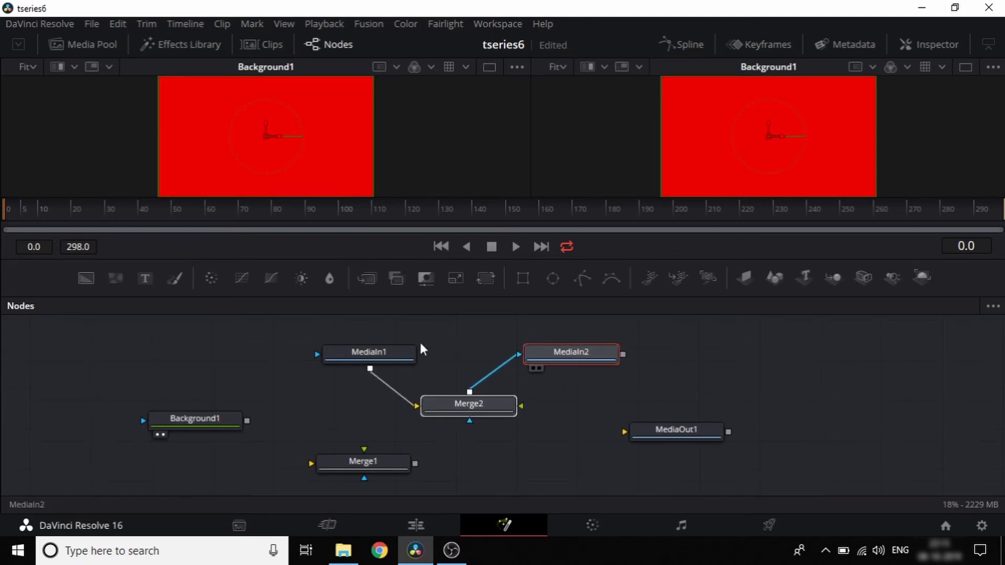
{"action": "left_click", "coordinate": [391, 349]}
{"action": "scroll", "coordinate": [515, 413], "scroll_direction": "down", "scroll_amount": 3}
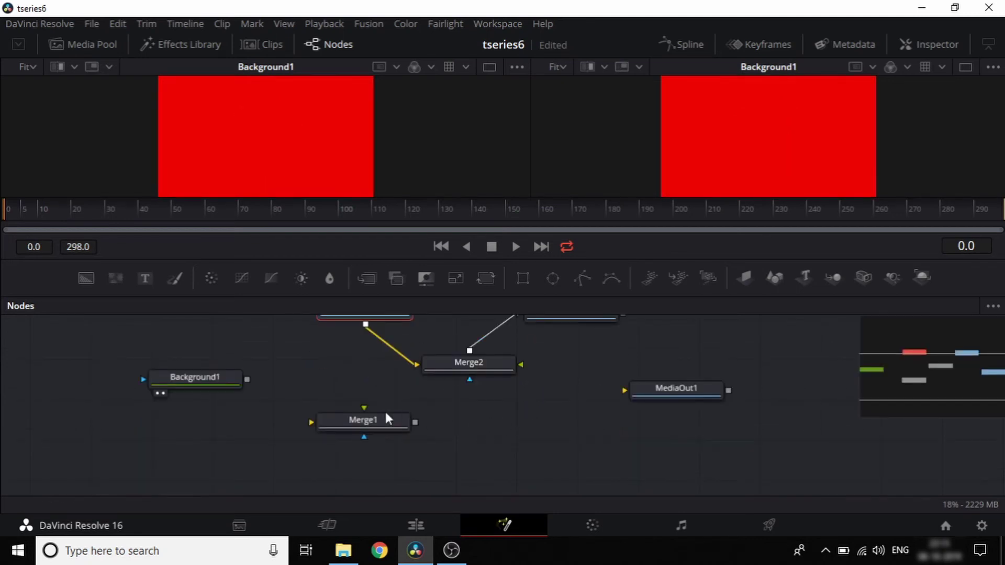
{"action": "mouse_move", "coordinate": [215, 379]}
{"action": "left_mouse_down"}
{"action": "mouse_move", "coordinate": [214, 390]}
{"action": "mouse_move", "coordinate": [312, 423]}
{"action": "left_mouse_up"}
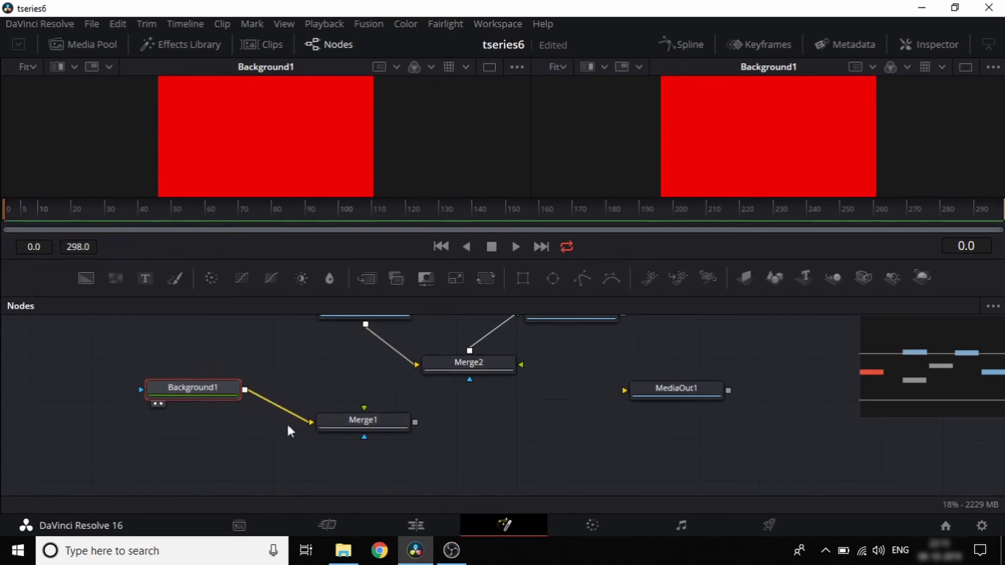
{"action": "left_click_drag", "start_coordinate": [210, 391], "coordinate": [200, 404]}
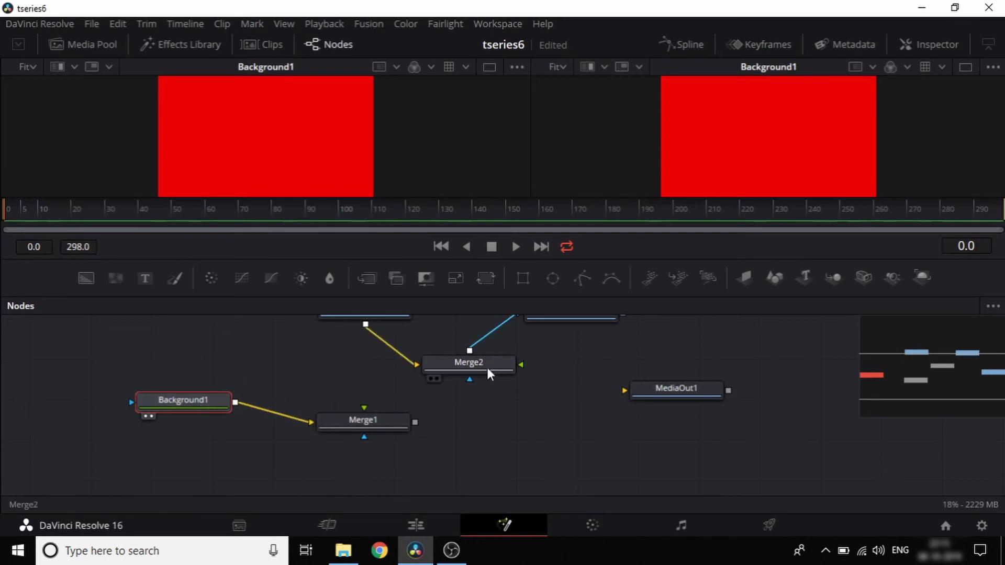
{"action": "mouse_move", "coordinate": [488, 368]}
{"action": "left_mouse_down"}
{"action": "mouse_move", "coordinate": [454, 375]}
{"action": "mouse_move", "coordinate": [520, 322]}
{"action": "left_mouse_up"}
Step: Feed MediaIn2 into Merge2's foreground, Merge2 into Merge1's foreground, and Merge1 into MediaOut1
{"action": "scroll", "coordinate": [530, 381], "scroll_direction": "up", "scroll_amount": 2}
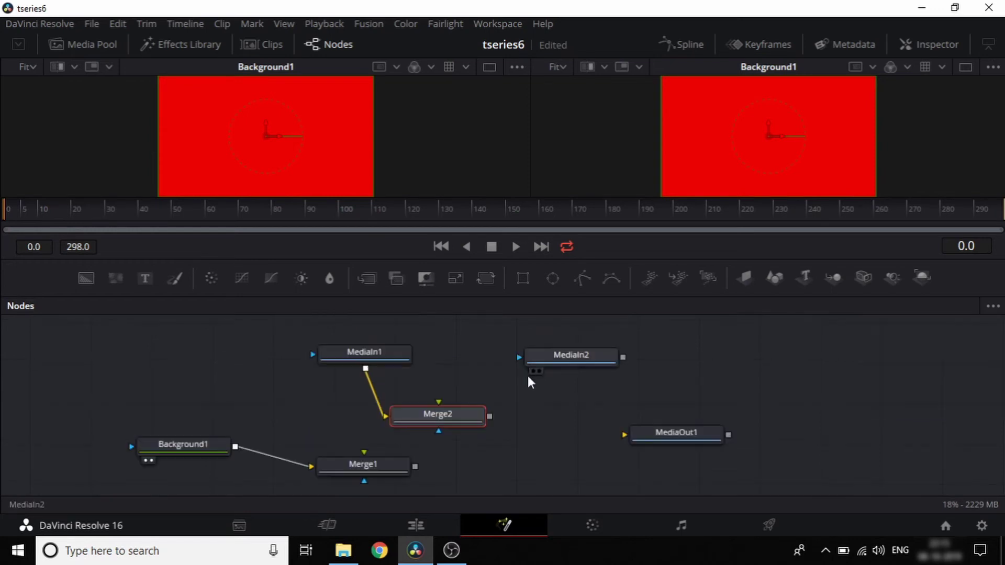
{"action": "mouse_move", "coordinate": [595, 362]}
{"action": "left_mouse_down"}
{"action": "mouse_move", "coordinate": [579, 359]}
{"action": "mouse_move", "coordinate": [491, 422]}
{"action": "left_mouse_up"}
{"action": "scroll", "coordinate": [492, 371], "scroll_direction": "down", "scroll_amount": 2}
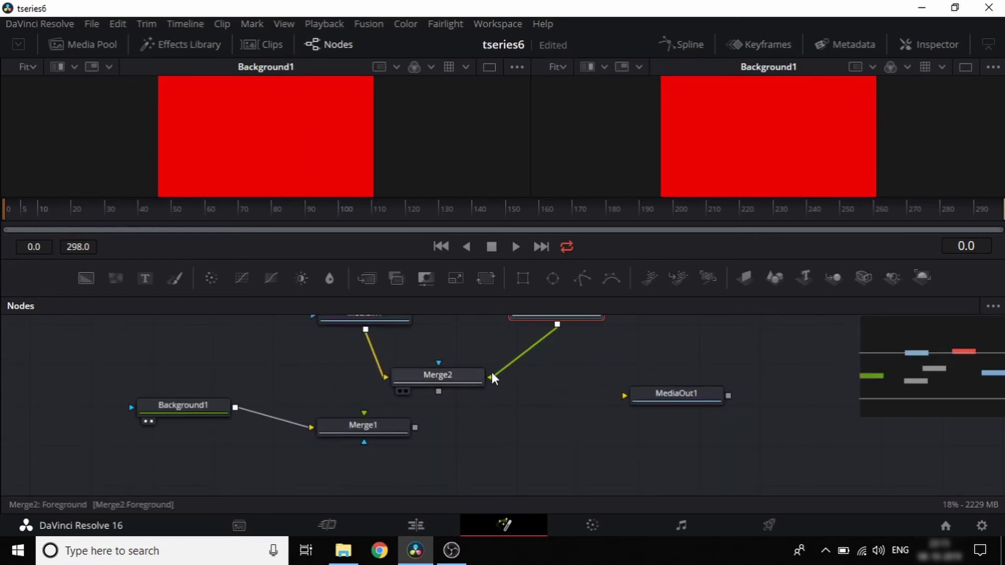
{"action": "mouse_move", "coordinate": [439, 392]}
{"action": "left_mouse_down"}
{"action": "mouse_move", "coordinate": [362, 415]}
{"action": "mouse_move", "coordinate": [448, 427]}
{"action": "left_mouse_up"}
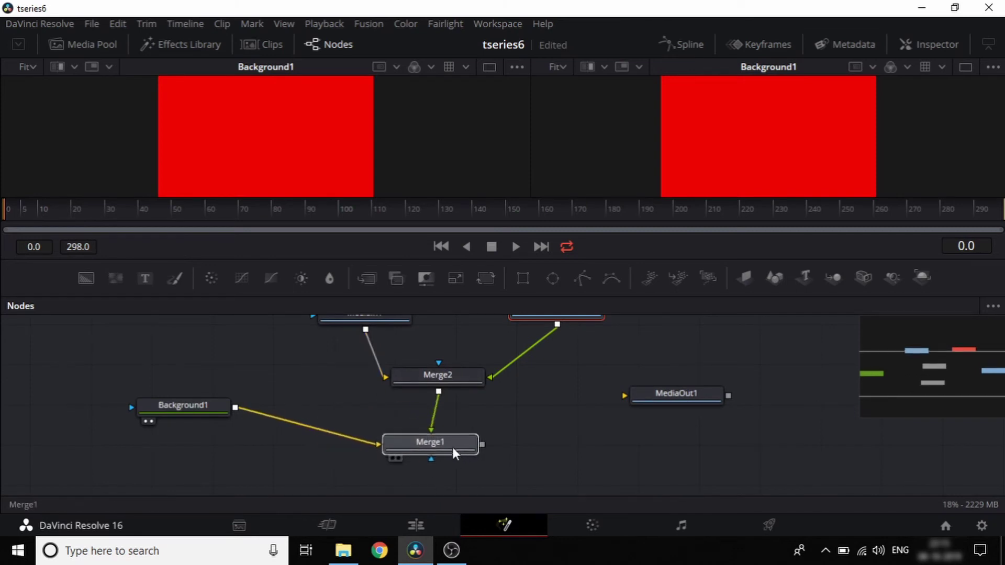
{"action": "scroll", "coordinate": [498, 414], "scroll_direction": "up", "scroll_amount": 2}
{"action": "scroll", "coordinate": [461, 459], "scroll_direction": "down", "scroll_amount": 2}
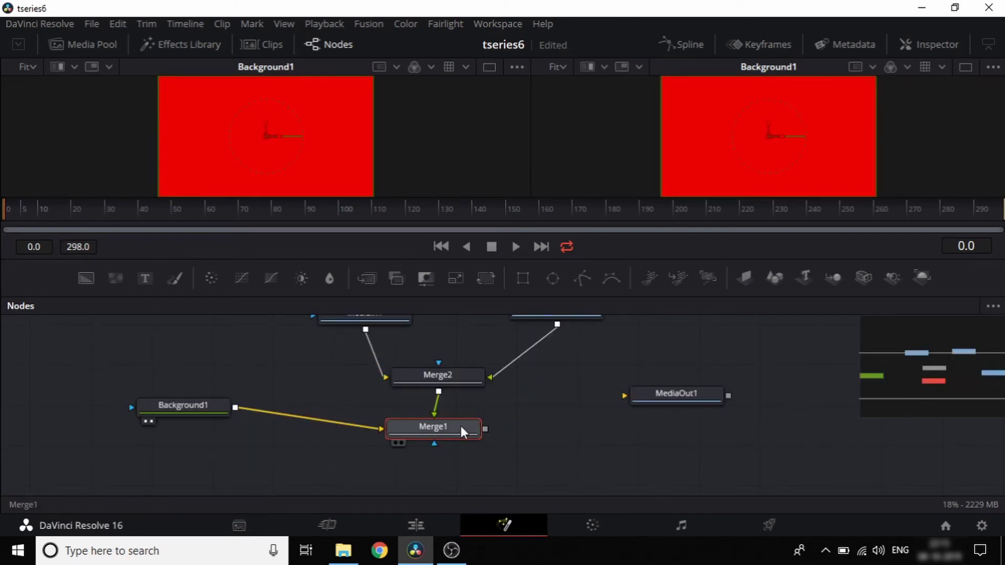
{"action": "left_click_drag", "start_coordinate": [466, 428], "coordinate": [637, 395]}
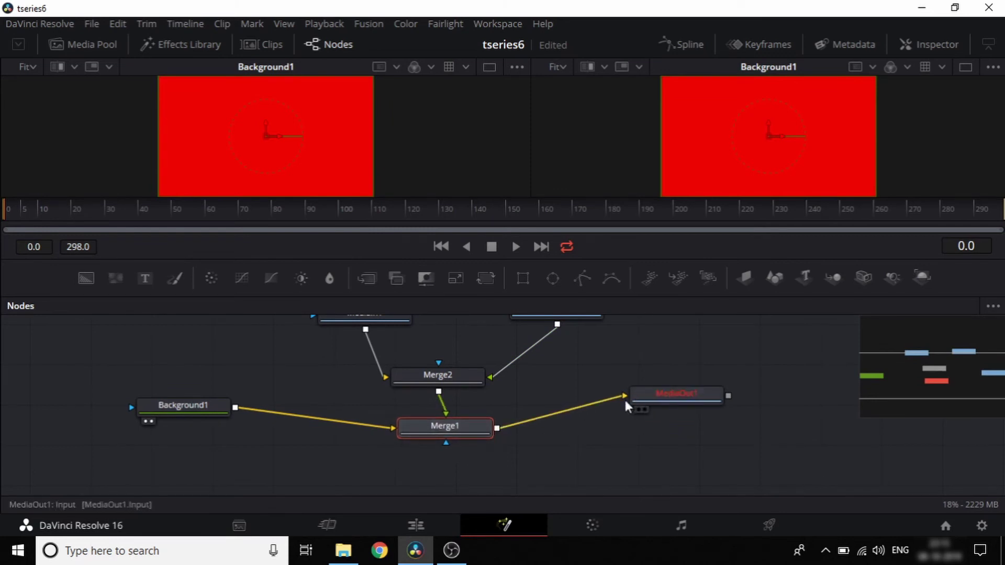
{"action": "left_click", "coordinate": [656, 397]}
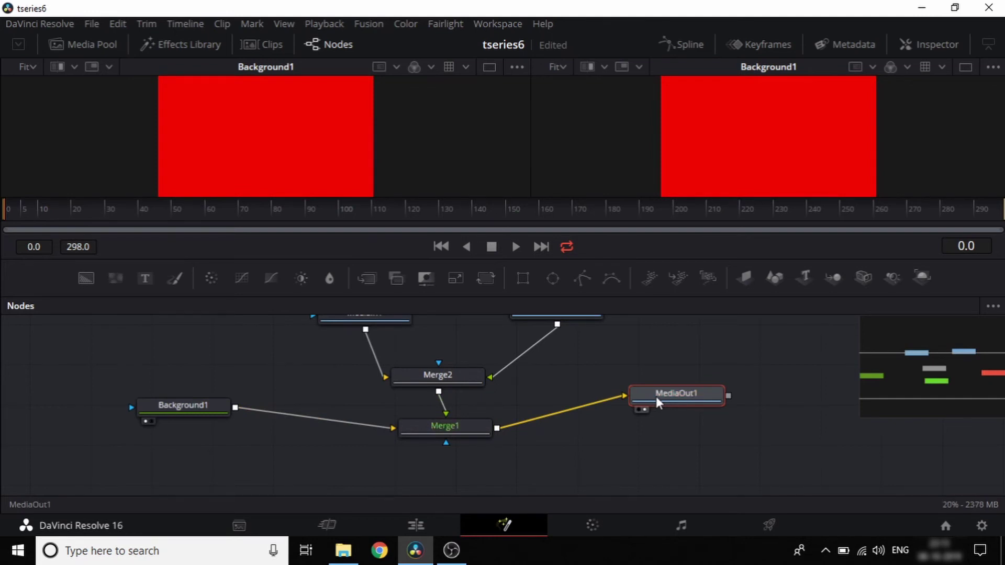
Step: Show MediaOut1 in the second viewer, then place Merge2 below the raised MediaIn1 and MediaIn2 nodes
{"action": "mouse_move", "coordinate": [657, 397]}
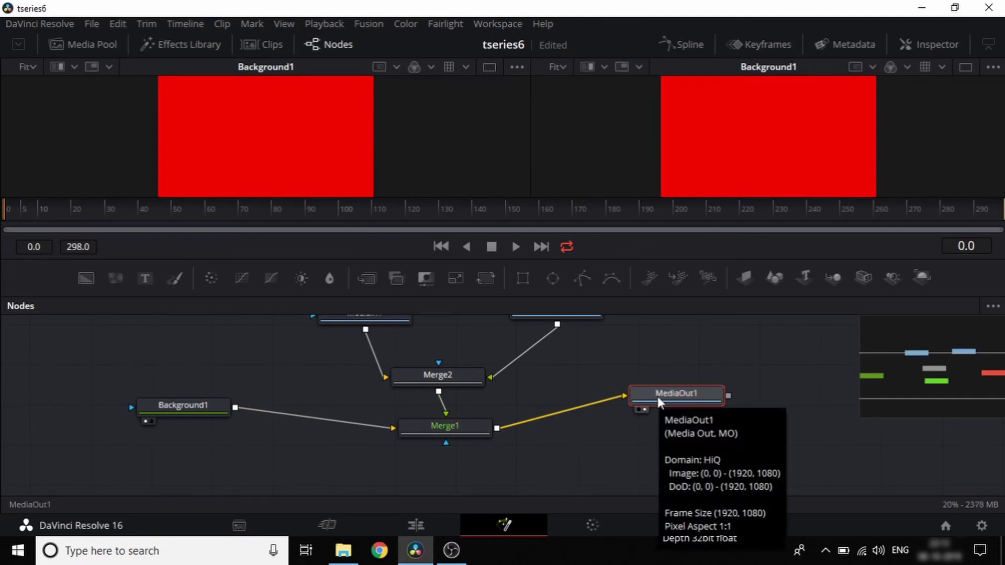
{"action": "key", "text": "2"}
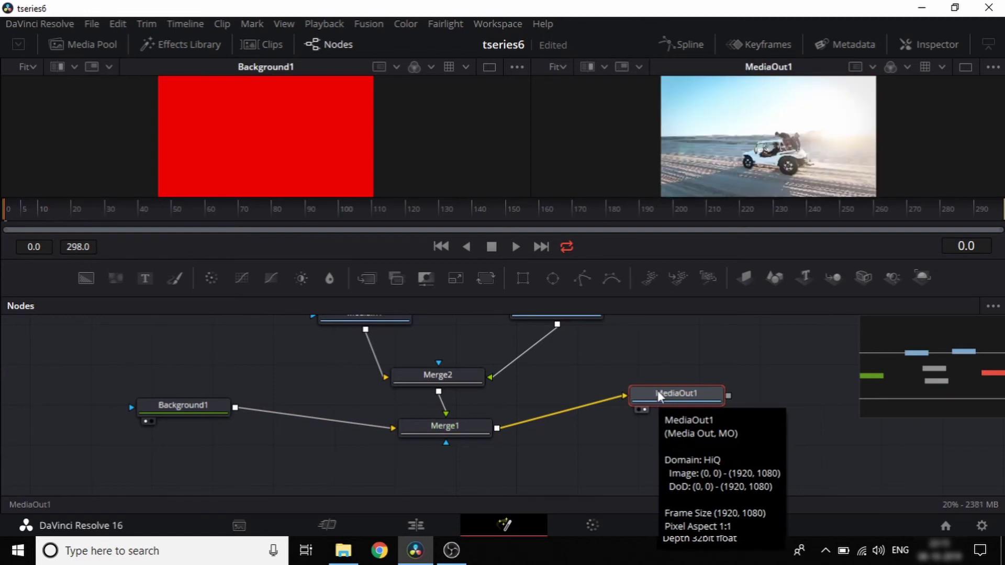
{"action": "scroll", "coordinate": [524, 417], "scroll_direction": "up", "scroll_amount": 2}
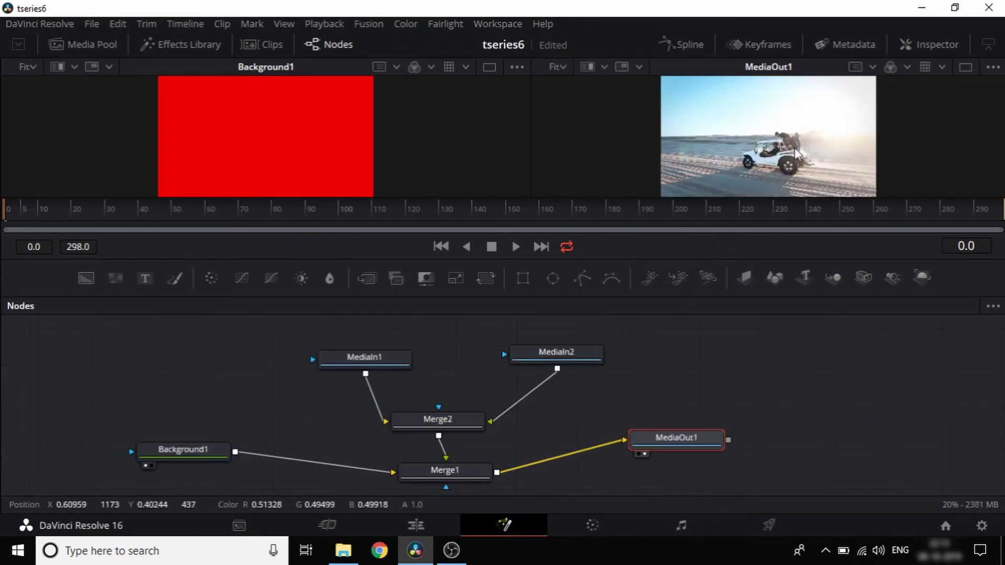
{"action": "left_click_drag", "start_coordinate": [465, 421], "coordinate": [476, 400]}
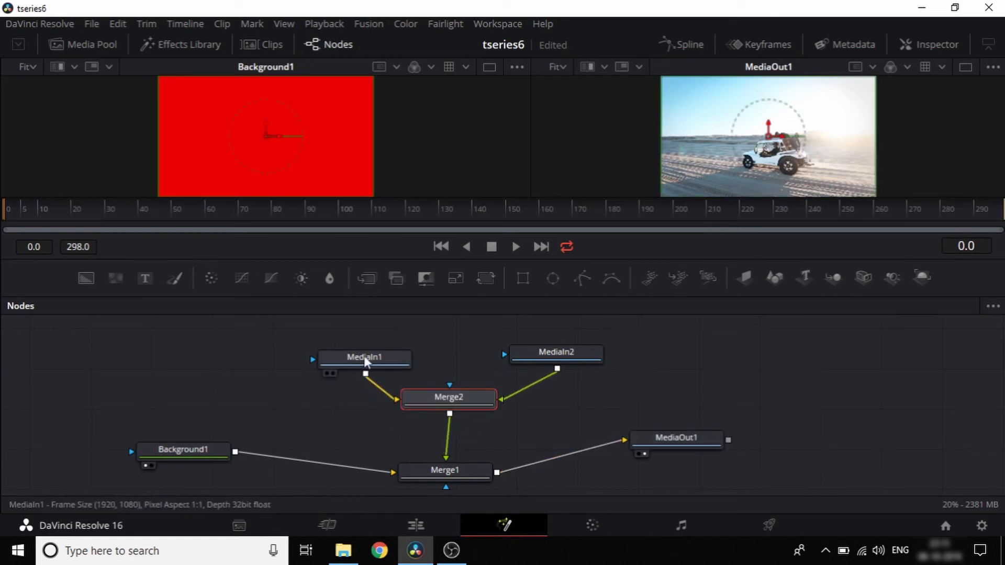
{"action": "left_click_drag", "start_coordinate": [365, 357], "coordinate": [338, 336]}
{"action": "scroll", "coordinate": [526, 340], "scroll_direction": "up", "scroll_amount": 1}
{"action": "left_click_drag", "start_coordinate": [582, 370], "coordinate": [587, 355]}
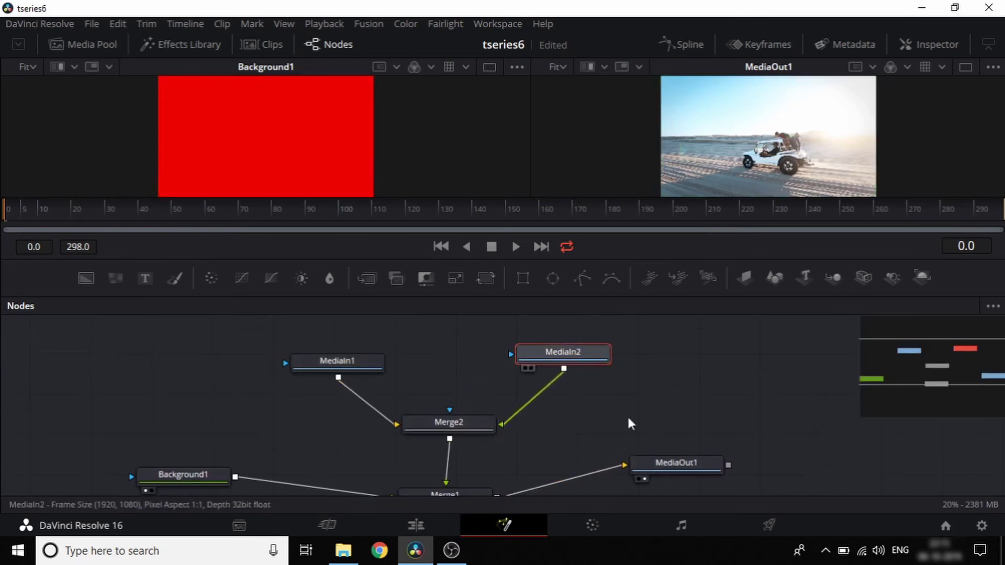
{"action": "scroll", "coordinate": [513, 370], "scroll_direction": "down", "scroll_amount": 2}
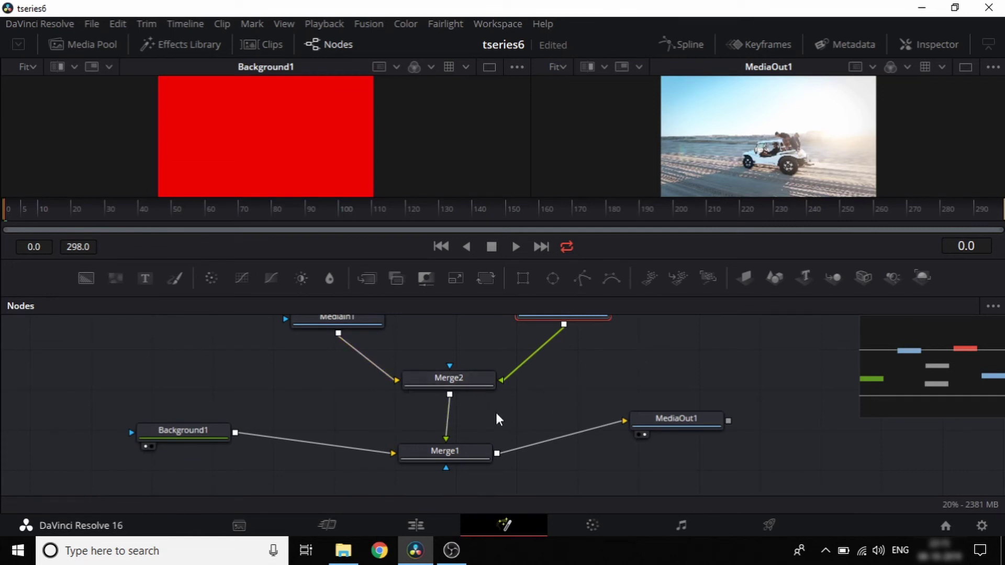
Step: Spread MediaIn1 and MediaIn2 further apart and disconnect MediaIn1 from Merge2
{"action": "scroll", "coordinate": [477, 414], "scroll_direction": "up", "scroll_amount": 2}
{"action": "left_click_drag", "start_coordinate": [339, 358], "coordinate": [320, 350]}
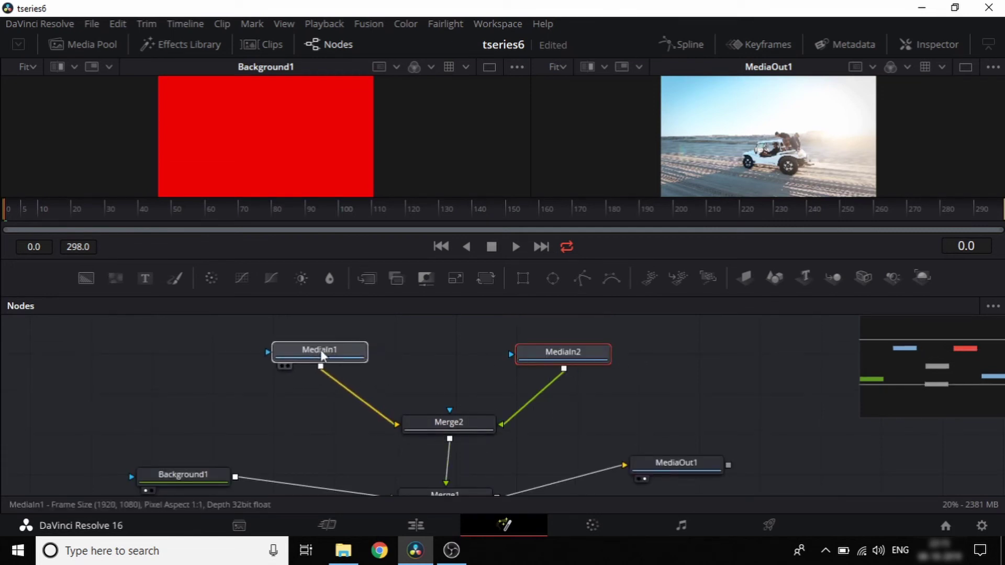
{"action": "scroll", "coordinate": [320, 350], "scroll_direction": "up", "scroll_amount": 1}
{"action": "left_click_drag", "start_coordinate": [569, 366], "coordinate": [591, 355]}
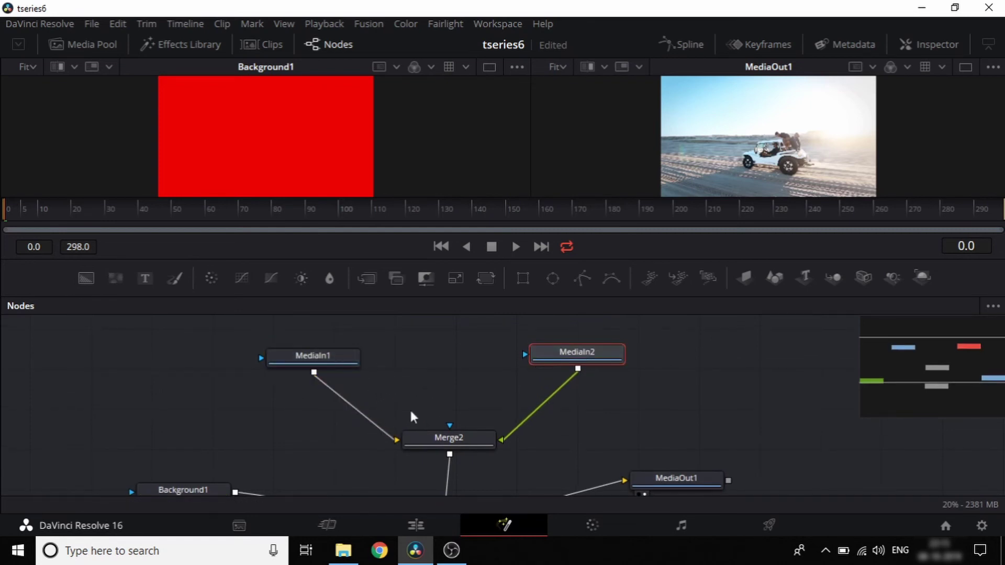
{"action": "mouse_move", "coordinate": [382, 432]}
{"action": "left_mouse_down"}
{"action": "mouse_move", "coordinate": [523, 428]}
{"action": "mouse_move", "coordinate": [482, 419]}
{"action": "mouse_move", "coordinate": [448, 450]}
{"action": "left_mouse_up"}
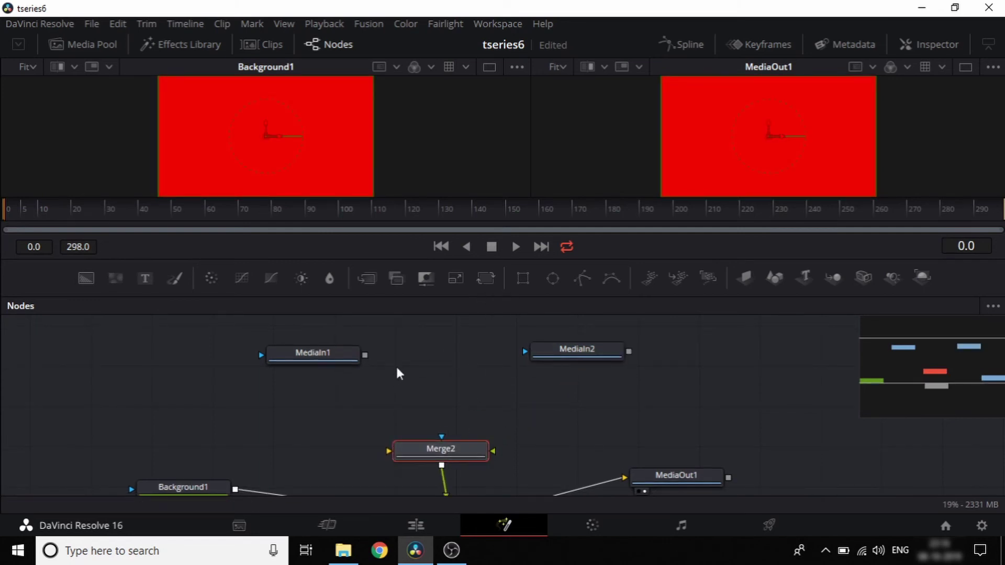
Step: Add Transform1 below MediaIn1 and paste a copy, Transform1_1, below MediaIn2
{"action": "key", "text": "shift+space"}
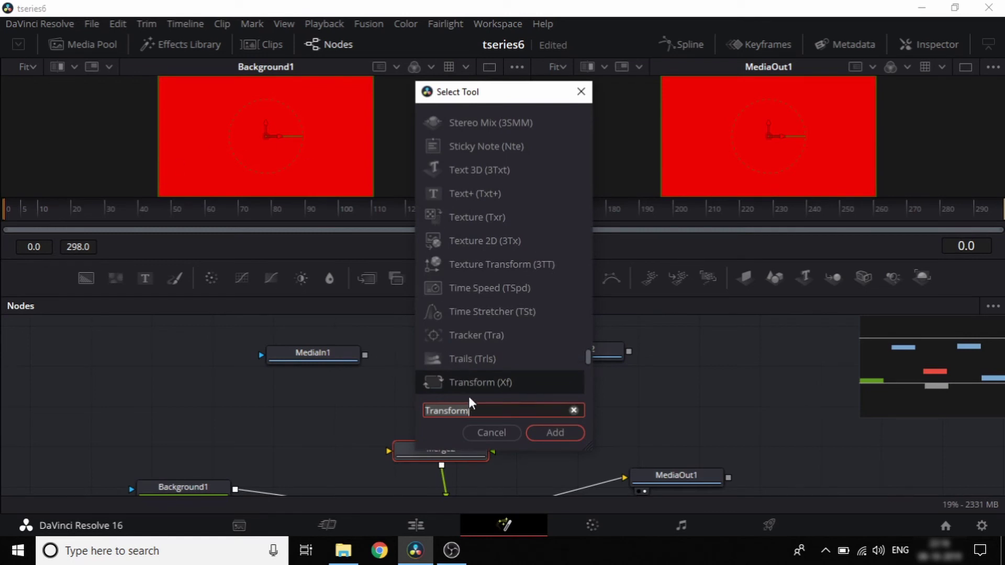
{"action": "left_click", "coordinate": [555, 432]}
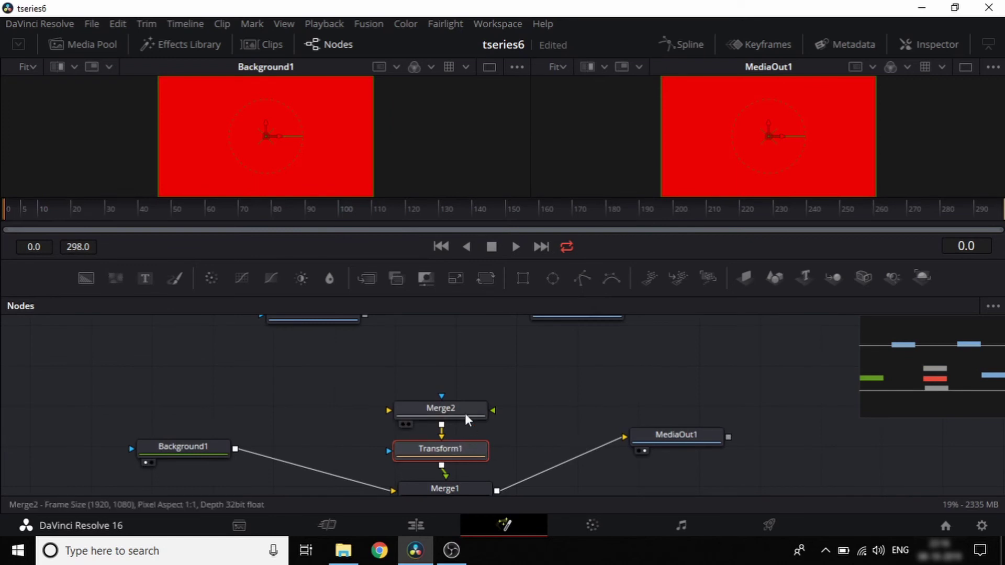
{"action": "left_click", "coordinate": [463, 410]}
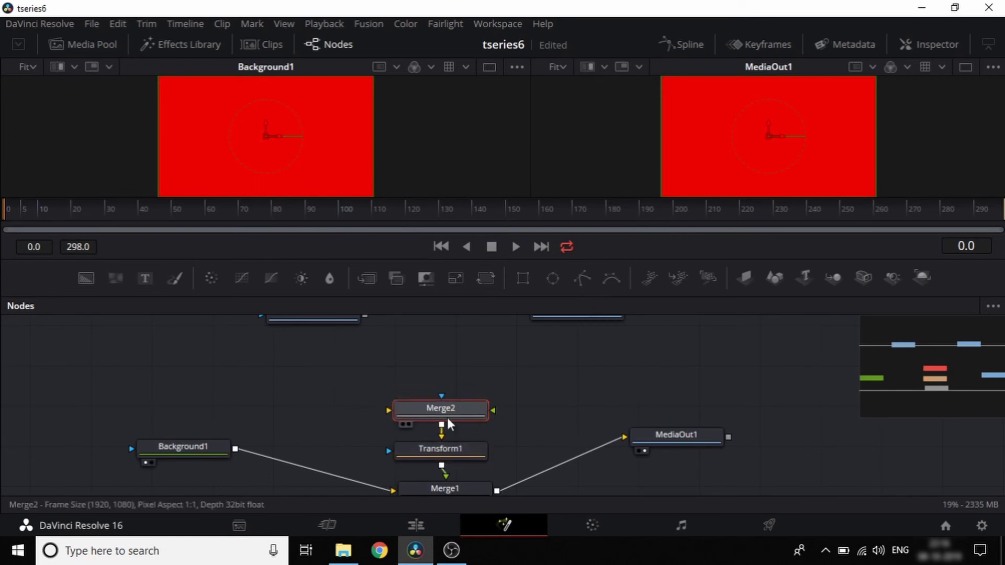
{"action": "key", "text": "ctrl+z"}
{"action": "key", "text": "ctrl+z"}
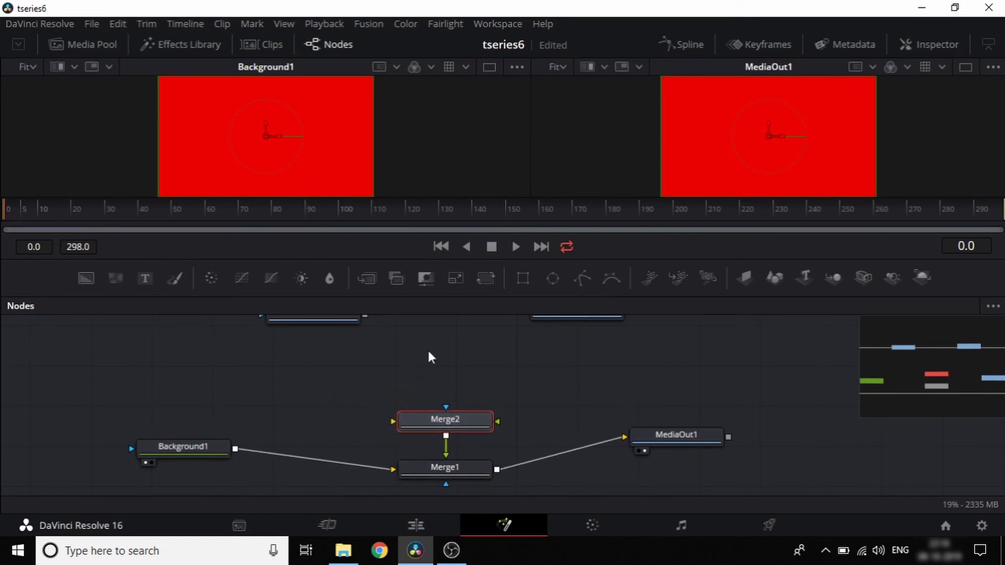
{"action": "key", "text": "shift+space"}
{"action": "type", "text": "Transform"}
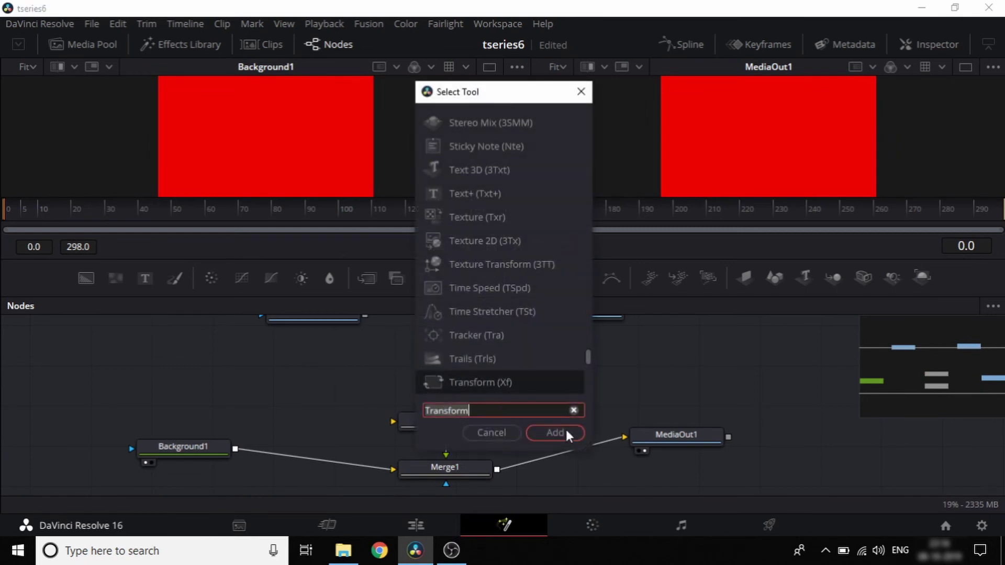
{"action": "left_click", "coordinate": [555, 433]}
{"action": "left_click_drag", "start_coordinate": [412, 353], "coordinate": [363, 376]}
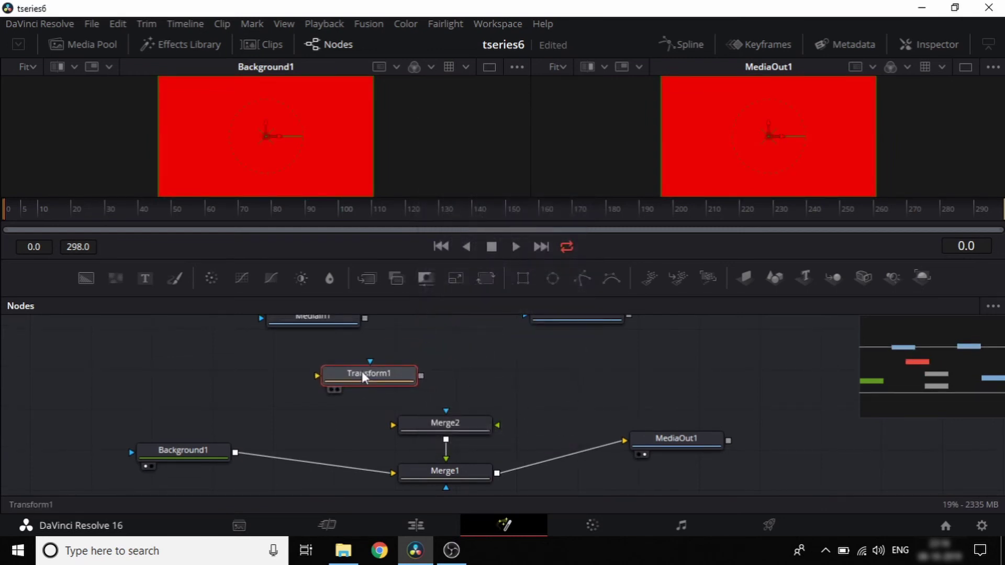
{"action": "left_click", "coordinate": [549, 360]}
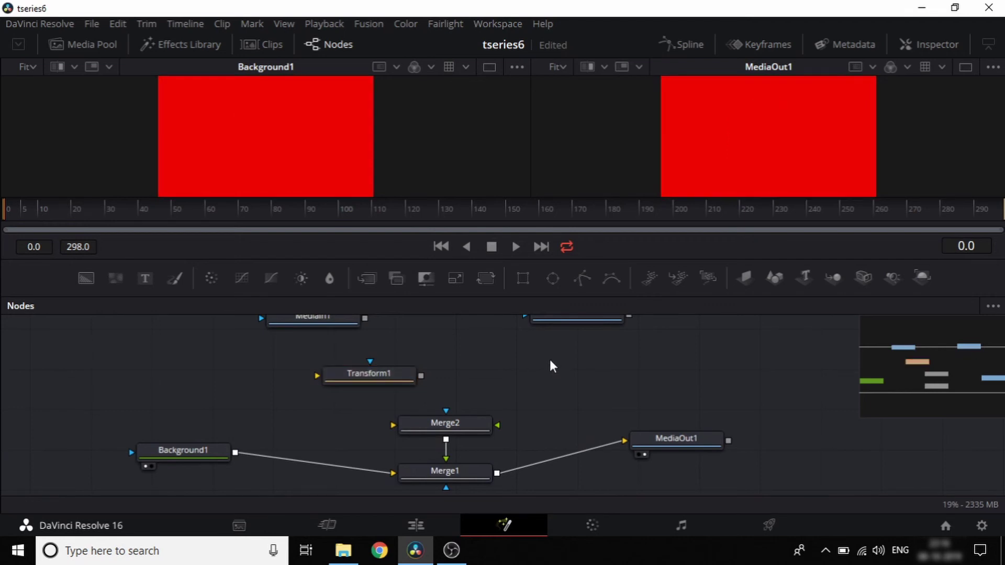
{"action": "key", "text": "ctrl+v"}
{"action": "left_click_drag", "start_coordinate": [551, 360], "coordinate": [566, 363]}
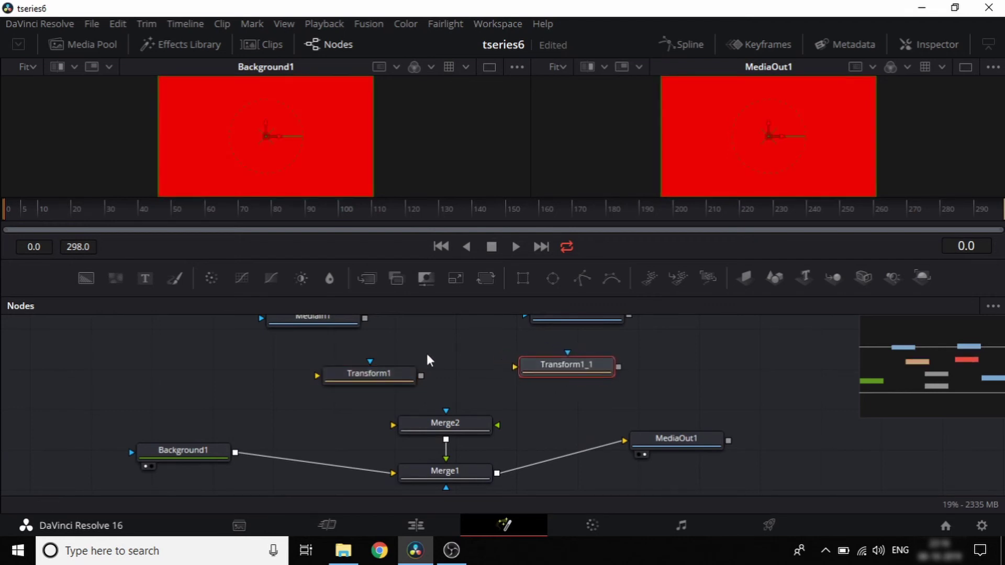
Step: Wire MediaIn1 into Transform1, MediaIn2 into Transform1_1, and Transform1's output into Merge2
{"action": "left_click", "coordinate": [341, 320]}
{"action": "scroll", "coordinate": [359, 327], "scroll_direction": "up", "scroll_amount": 1}
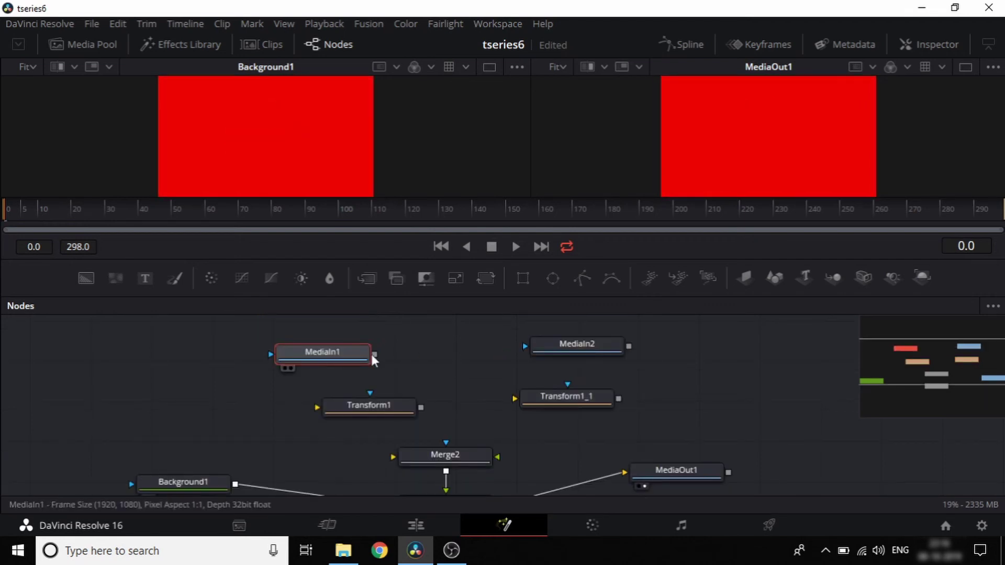
{"action": "mouse_move", "coordinate": [374, 354]}
{"action": "left_mouse_down"}
{"action": "mouse_move", "coordinate": [316, 394]}
{"action": "mouse_move", "coordinate": [320, 407]}
{"action": "left_mouse_up"}
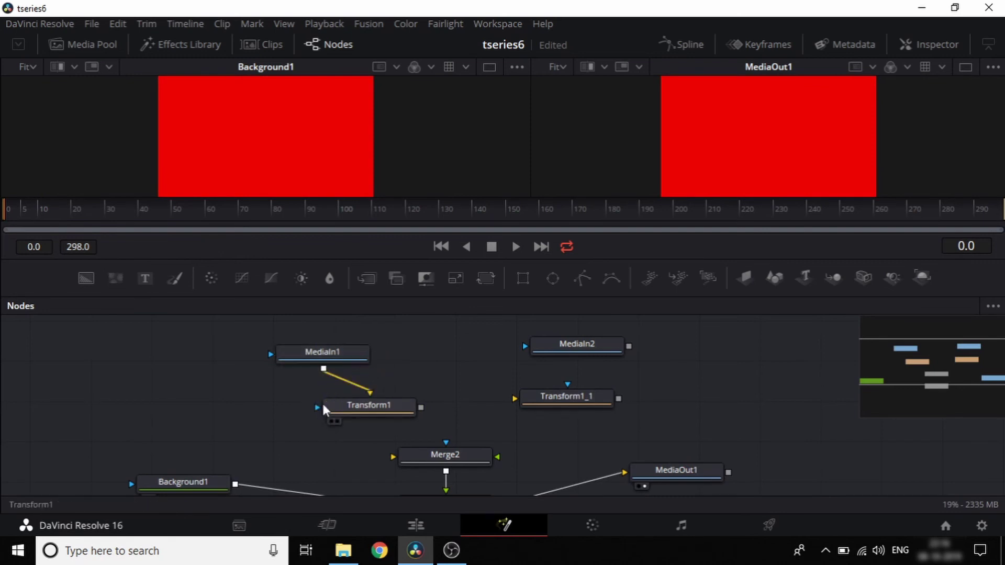
{"action": "left_click_drag", "start_coordinate": [628, 346], "coordinate": [513, 400]}
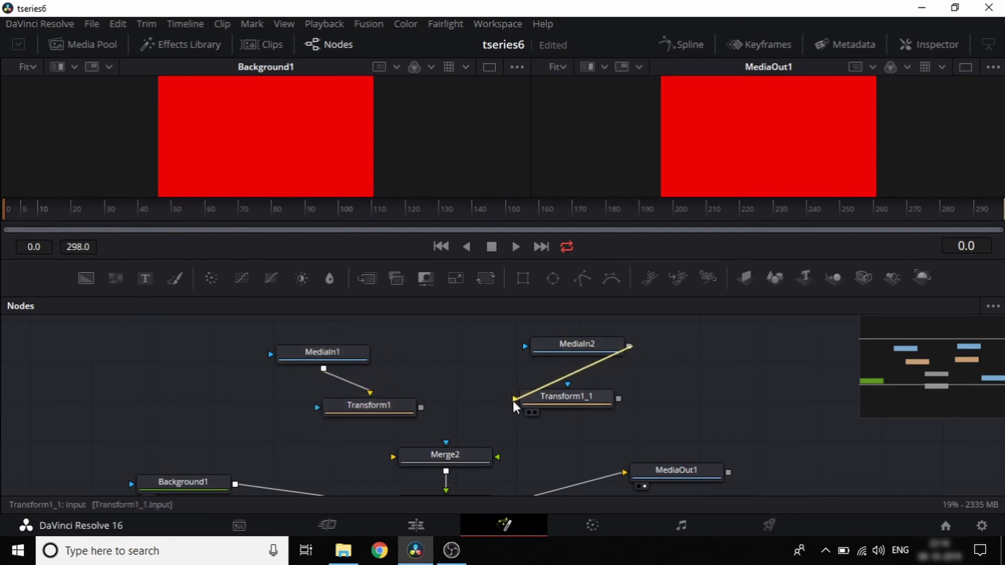
{"action": "mouse_move", "coordinate": [400, 406]}
{"action": "left_mouse_down"}
{"action": "mouse_move", "coordinate": [400, 393]}
{"action": "mouse_move", "coordinate": [434, 431]}
{"action": "mouse_move", "coordinate": [414, 454]}
{"action": "left_mouse_up"}
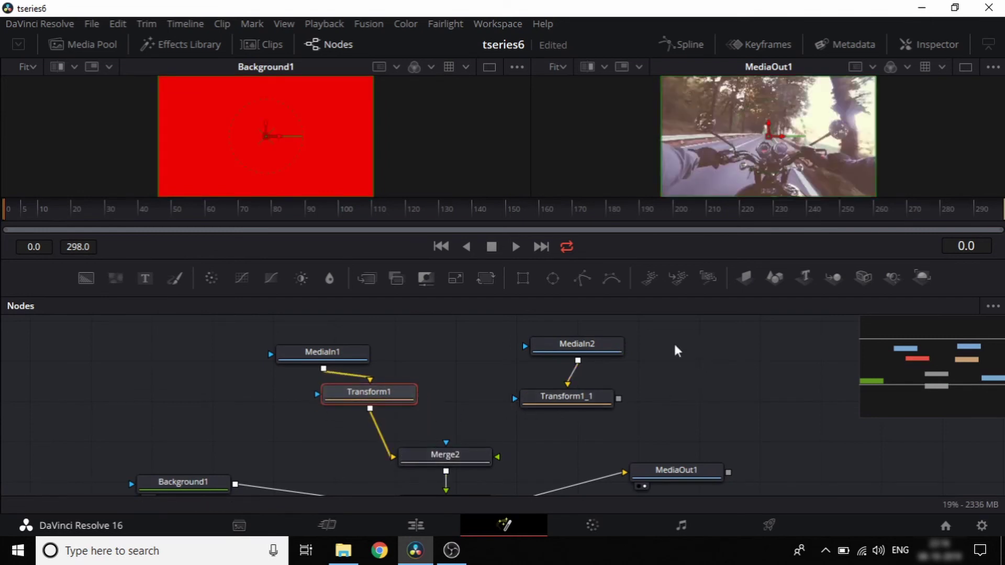
Step: Connect Transform1_1's output into Merge2 and show MediaIn1 in the left viewer
{"action": "left_click", "coordinate": [591, 398]}
{"action": "left_click_drag", "start_coordinate": [618, 399], "coordinate": [464, 456]}
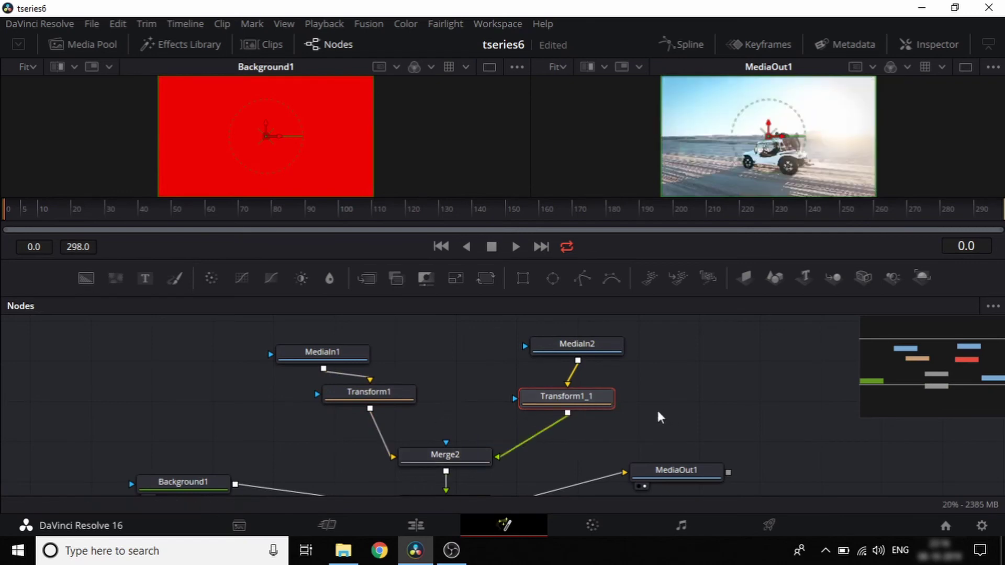
{"action": "scroll", "coordinate": [655, 405], "scroll_direction": "down", "scroll_amount": 2}
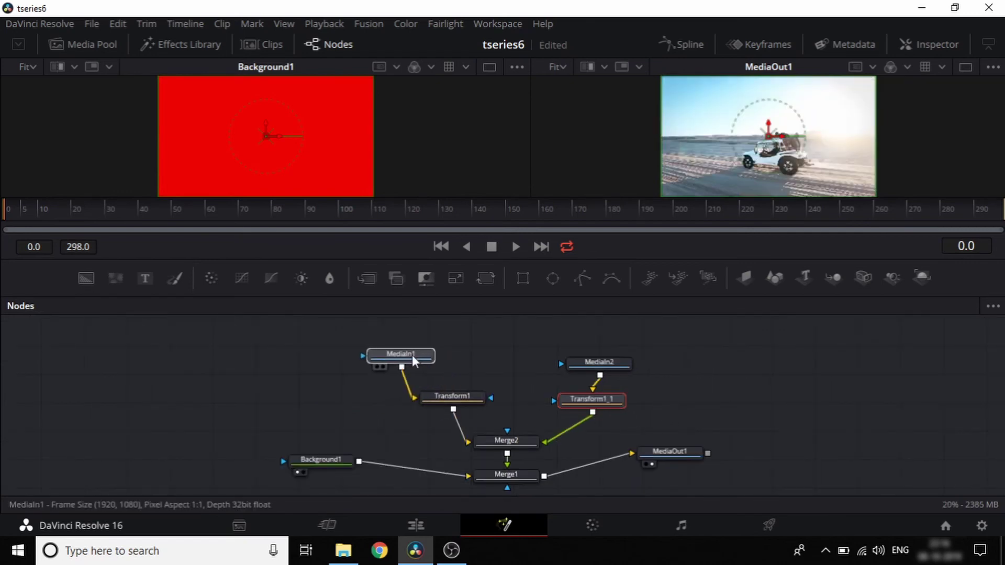
{"action": "left_click", "coordinate": [413, 355]}
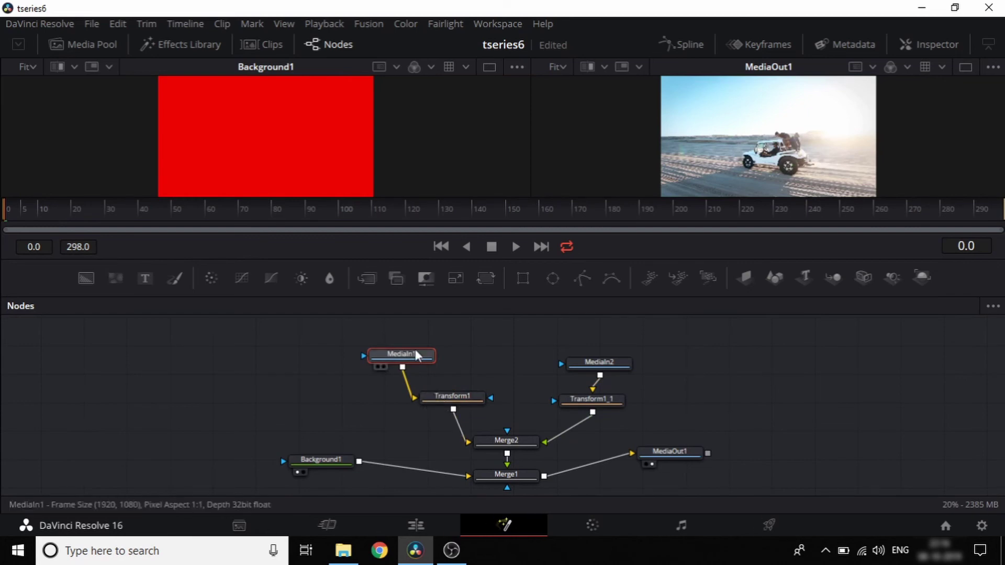
{"action": "key", "text": "1"}
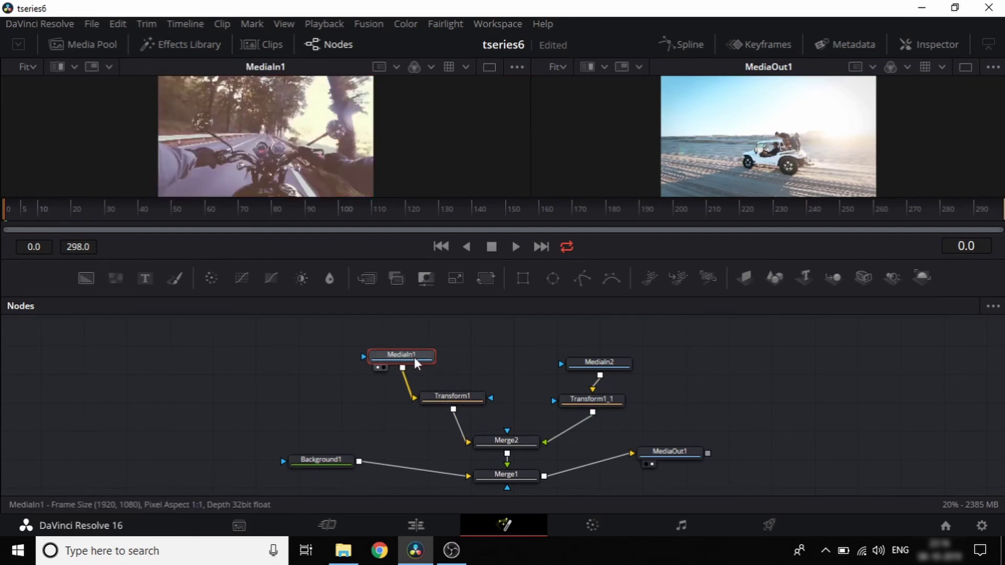
Step: Use Transform1 to scale the motorcycle clip down and move it into the top-right corner
{"action": "left_click", "coordinate": [444, 397]}
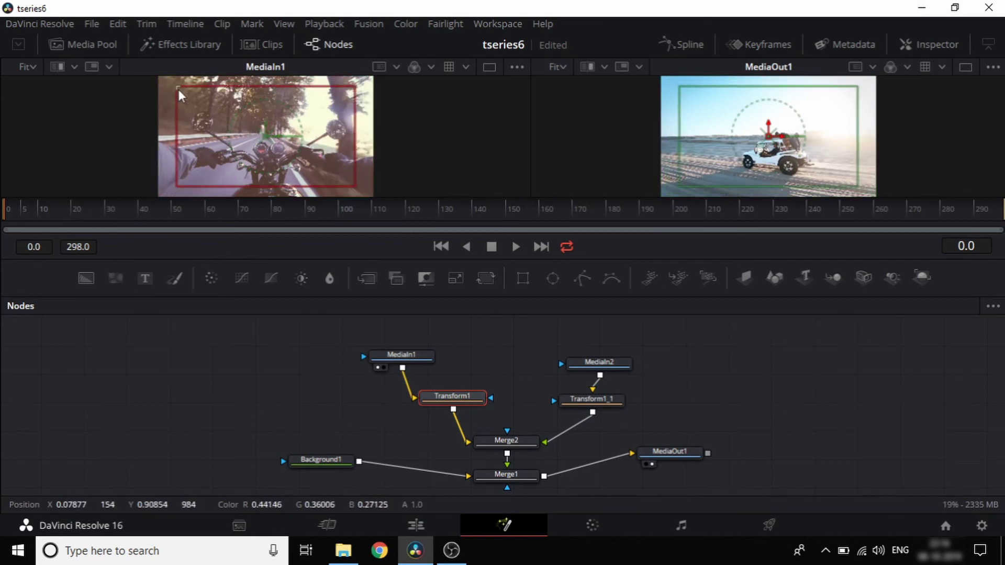
{"action": "left_click_drag", "start_coordinate": [176, 84], "coordinate": [199, 100]}
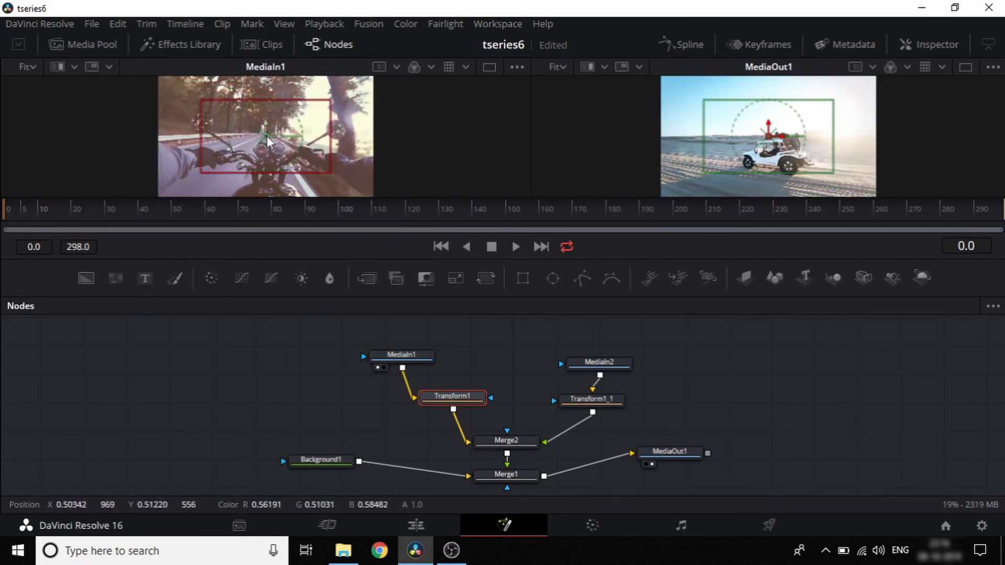
{"action": "left_click_drag", "start_coordinate": [258, 146], "coordinate": [285, 142]}
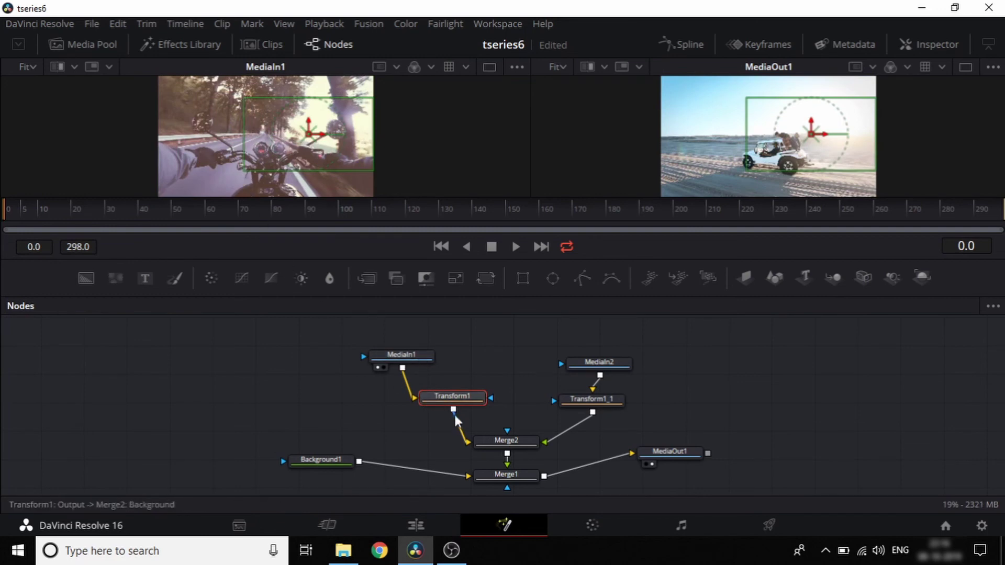
{"action": "key", "text": "2"}
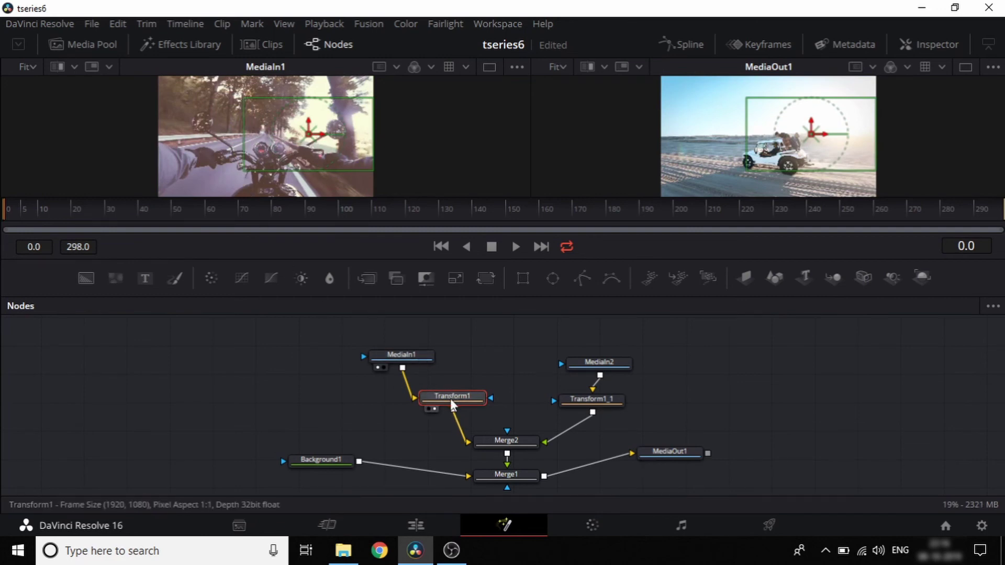
{"action": "key", "text": "1"}
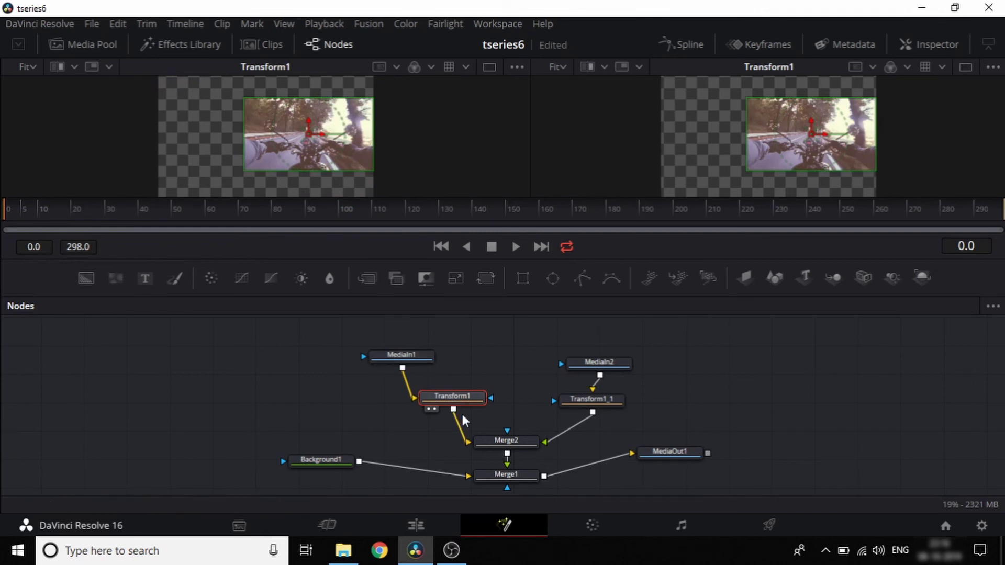
{"action": "left_click_drag", "start_coordinate": [248, 175], "coordinate": [262, 161]}
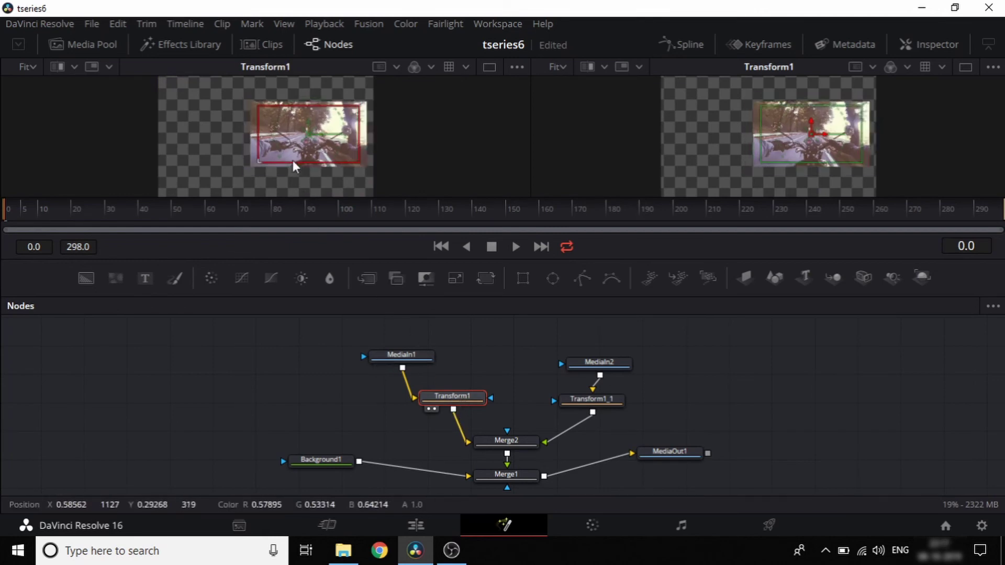
{"action": "left_click_drag", "start_coordinate": [309, 139], "coordinate": [327, 102]}
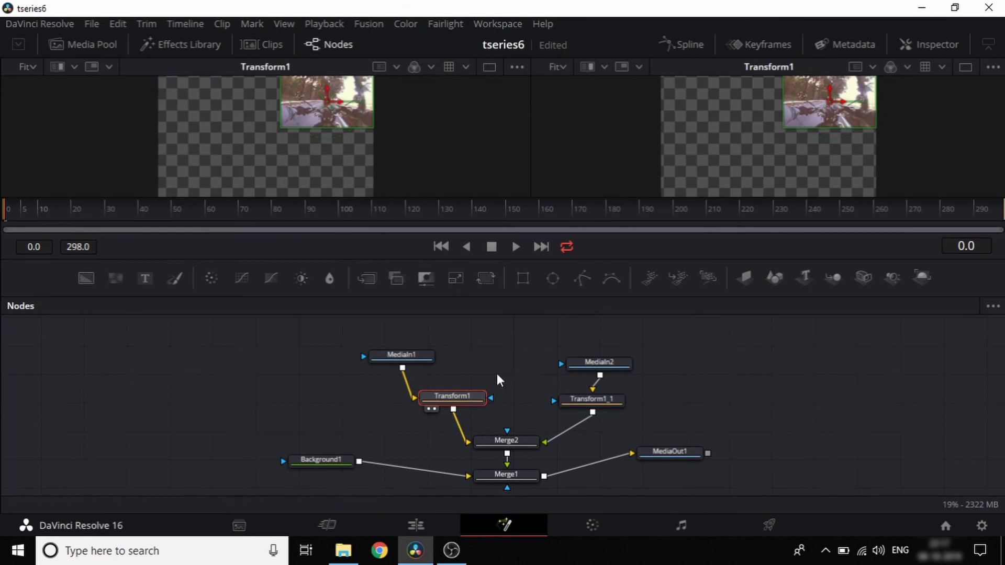
{"action": "left_click", "coordinate": [586, 402]}
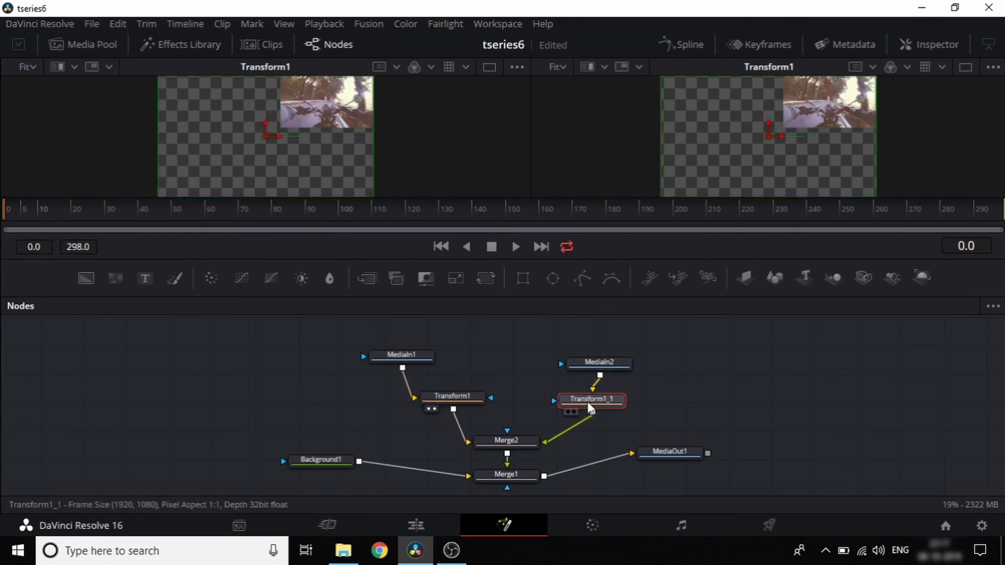
Step: Shrink the jeep clip into the bottom-left corner with Transform1_1 and view Merge2's result
{"action": "key", "text": "2"}
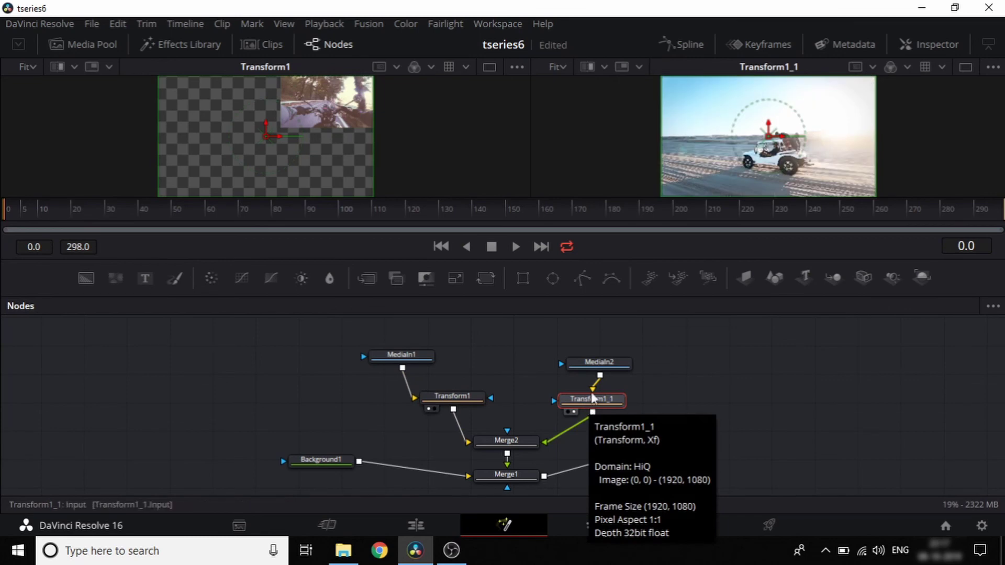
{"action": "mouse_move", "coordinate": [665, 82]}
{"action": "left_mouse_down"}
{"action": "mouse_move", "coordinate": [773, 141]}
{"action": "mouse_move", "coordinate": [702, 148]}
{"action": "mouse_move", "coordinate": [706, 178]}
{"action": "left_mouse_up"}
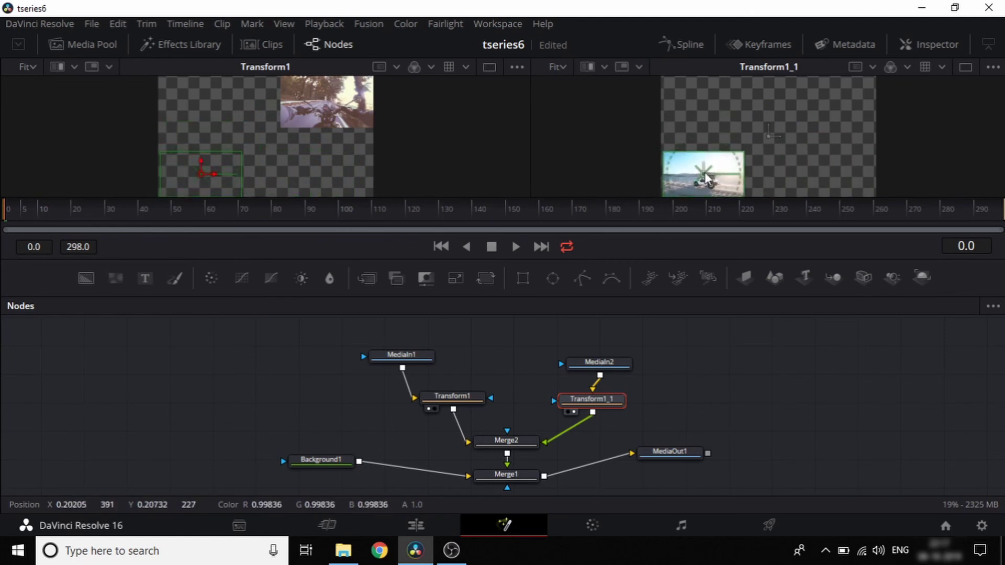
{"action": "scroll", "coordinate": [636, 346], "scroll_direction": "down", "scroll_amount": 2}
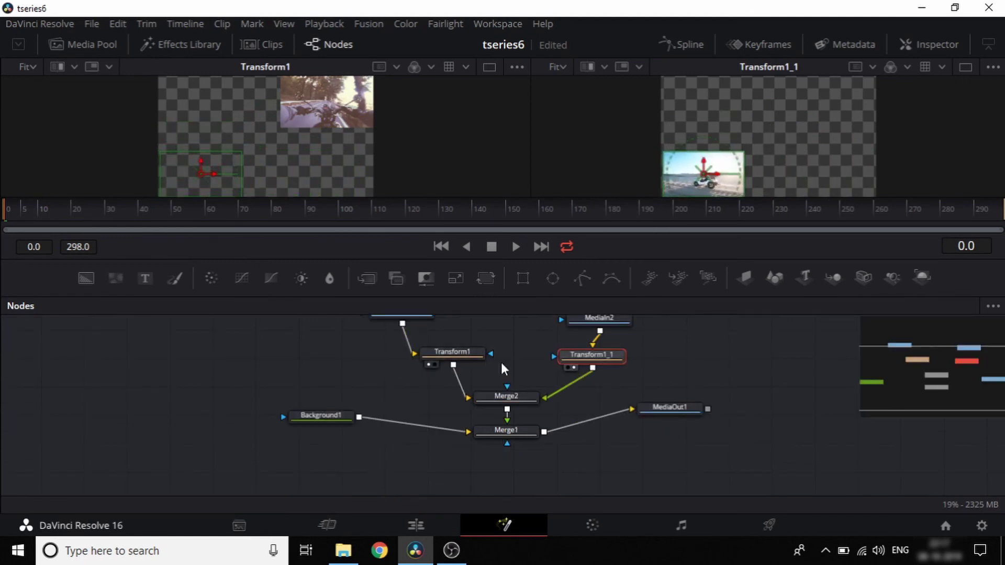
{"action": "left_click", "coordinate": [509, 396]}
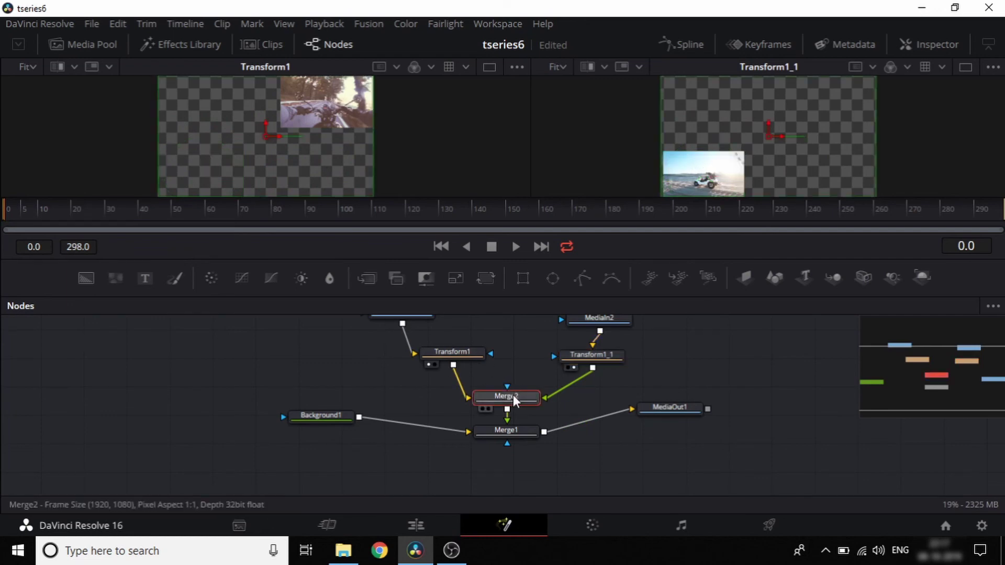
{"action": "key", "text": "2"}
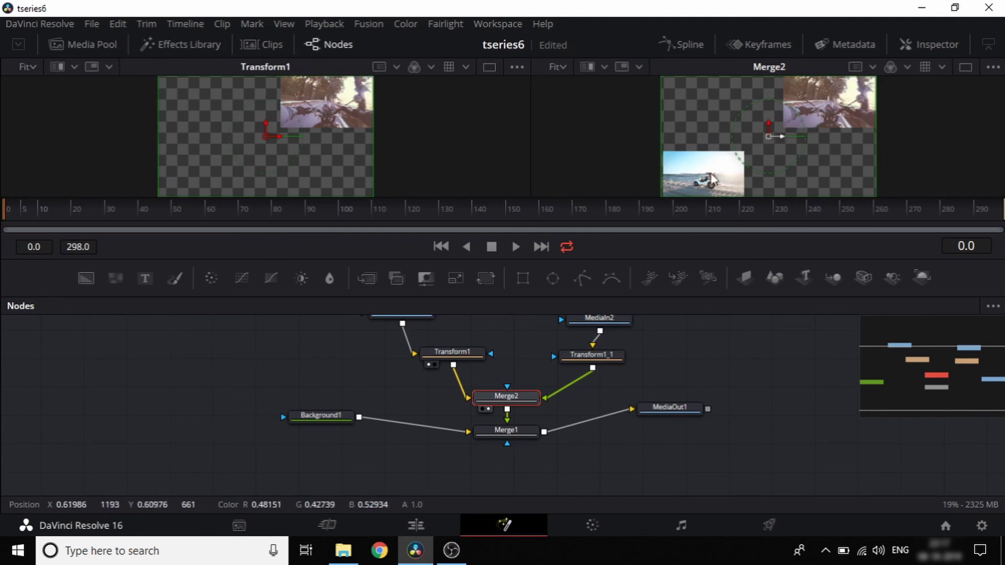
Step: Lower Background1 and Merge1 in the graph, view Merge1's composite, and move MediaOut1 right of Merge1
{"action": "left_click_drag", "start_coordinate": [334, 416], "coordinate": [332, 431]}
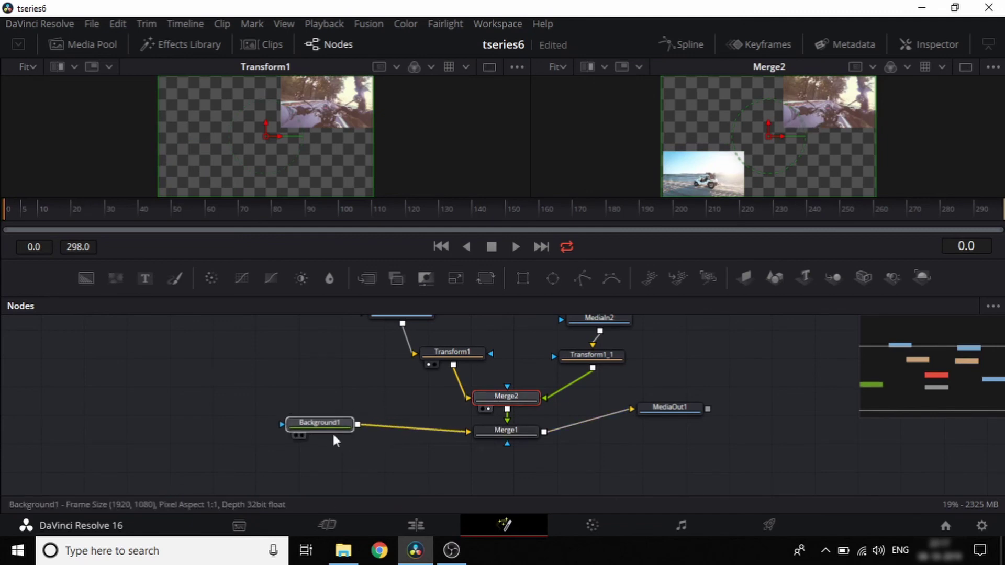
{"action": "left_click_drag", "start_coordinate": [501, 432], "coordinate": [510, 444]}
{"action": "left_click", "coordinate": [509, 445]}
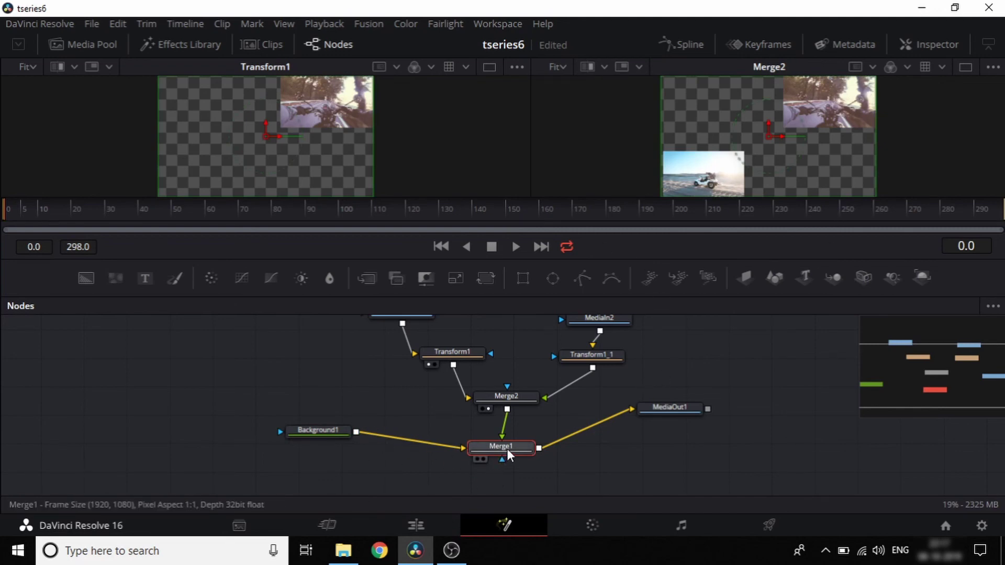
{"action": "left_click_drag", "start_coordinate": [508, 450], "coordinate": [507, 448]}
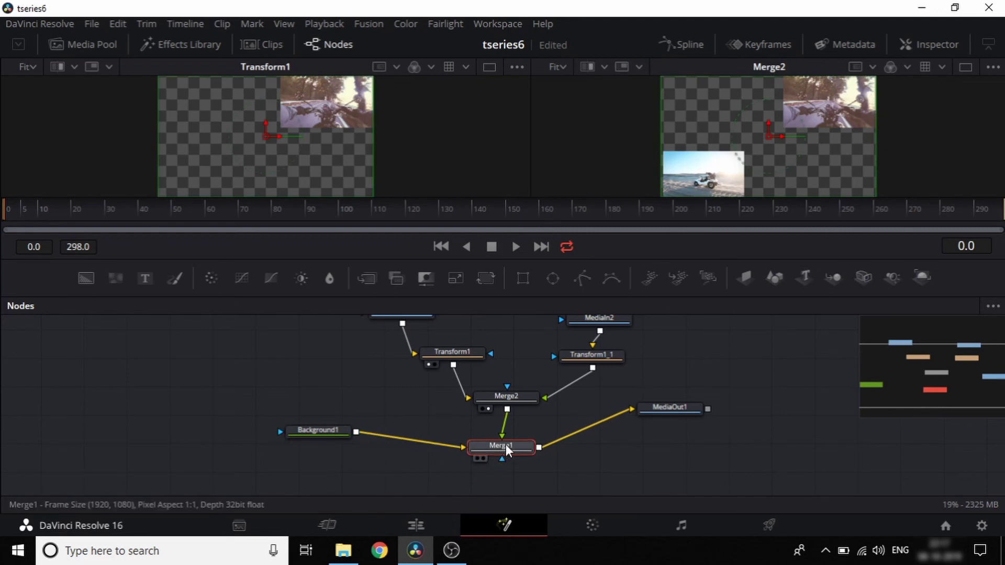
{"action": "key", "text": "1"}
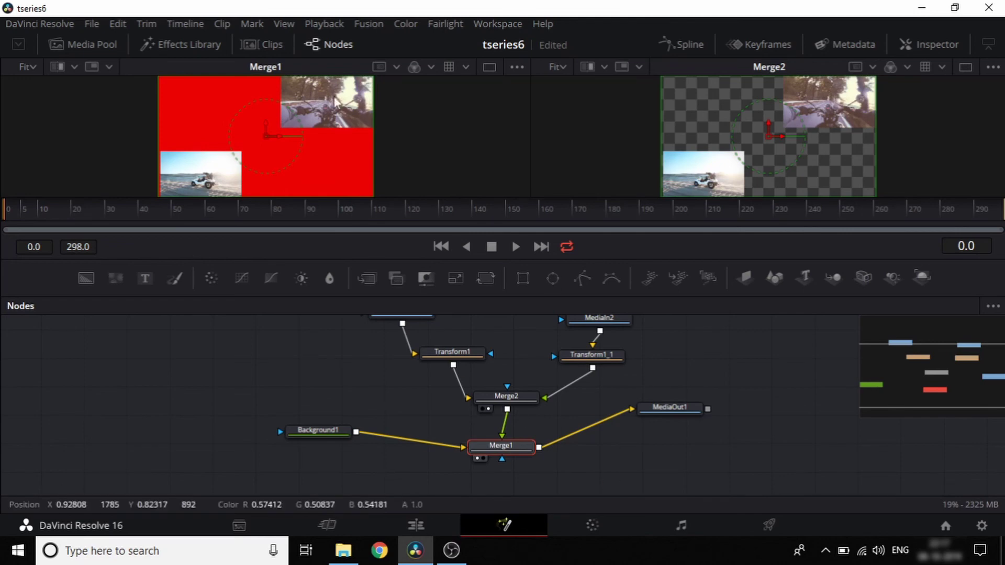
{"action": "left_click_drag", "start_coordinate": [682, 400], "coordinate": [714, 420]}
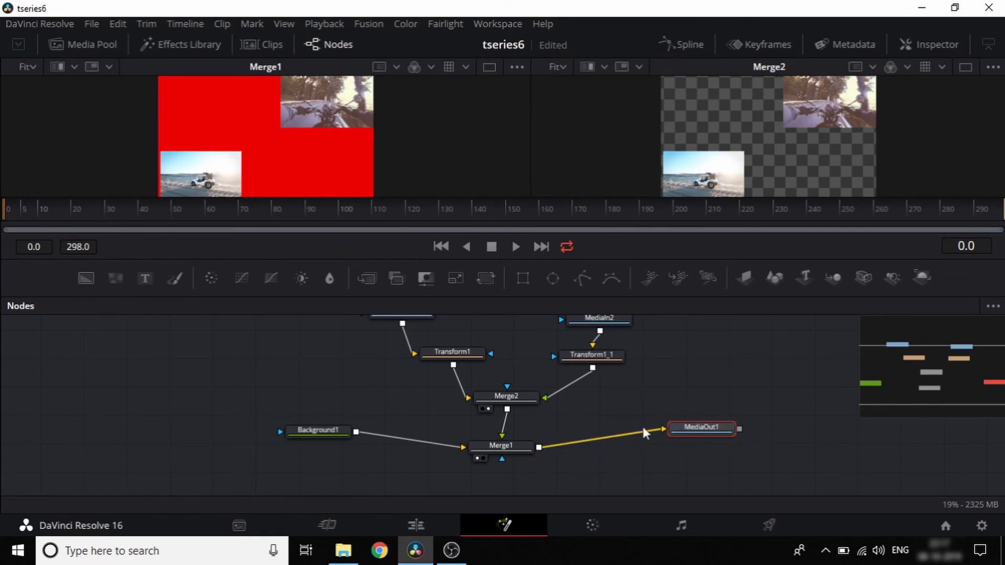
Step: On the Edit page, scrub through the Fusion Composition clip to preview both corner clips over red
{"action": "left_click", "coordinate": [423, 530]}
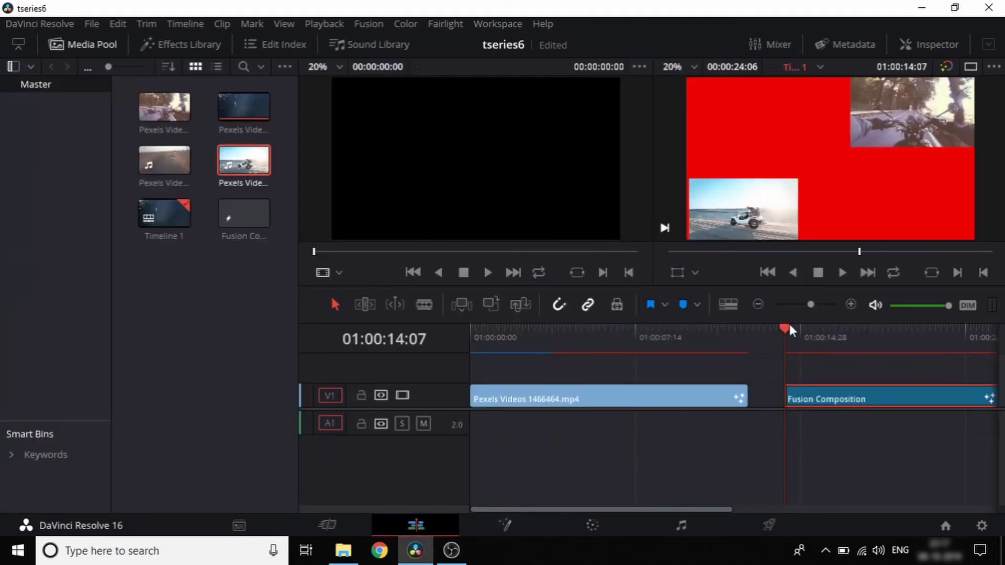
{"action": "left_click_drag", "start_coordinate": [792, 328], "coordinate": [814, 345]}
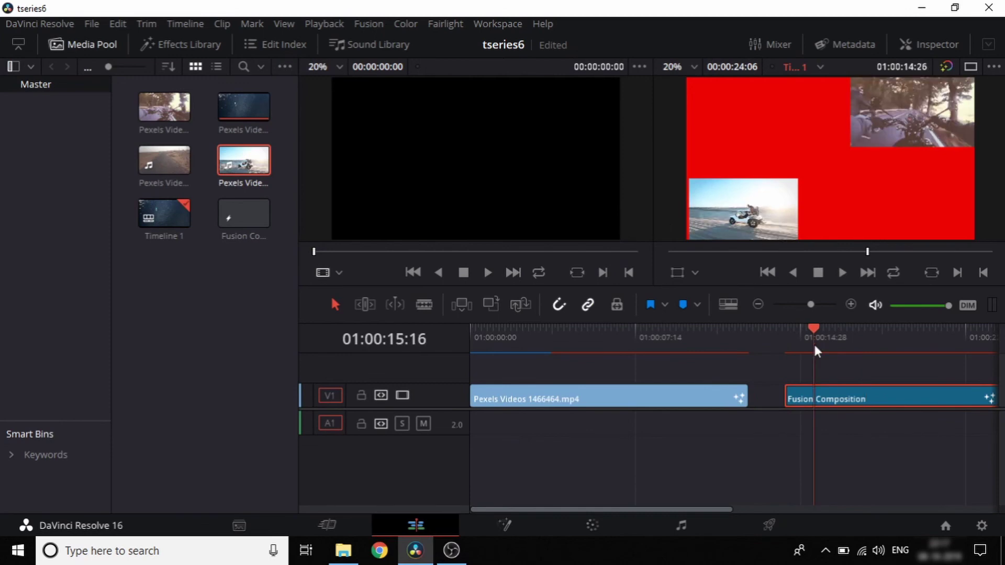
{"action": "left_click_drag", "start_coordinate": [674, 507], "coordinate": [746, 517]}
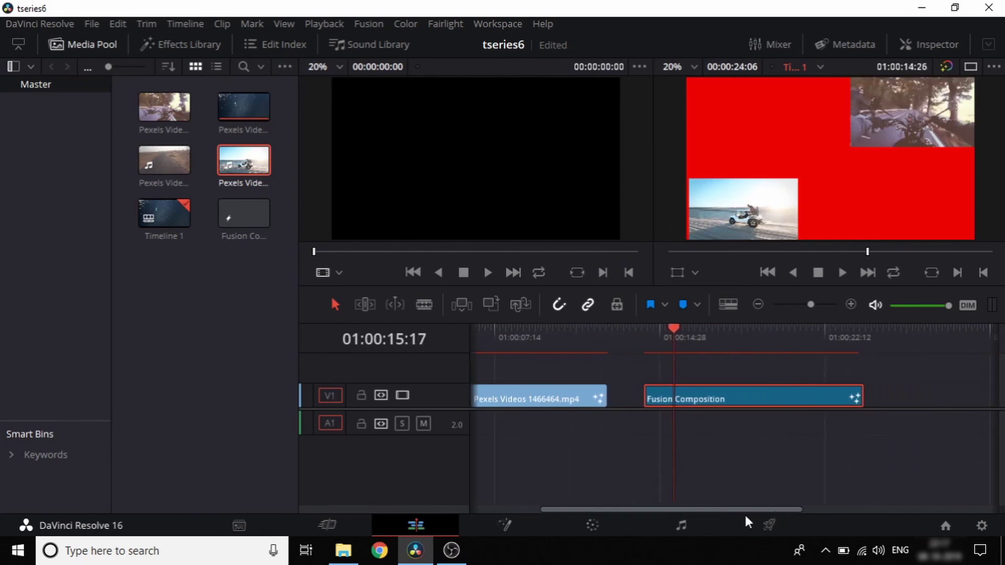
{"action": "mouse_move", "coordinate": [680, 334]}
{"action": "left_mouse_down"}
{"action": "mouse_move", "coordinate": [737, 340]}
{"action": "mouse_move", "coordinate": [683, 377]}
{"action": "mouse_move", "coordinate": [722, 330]}
{"action": "left_mouse_up"}
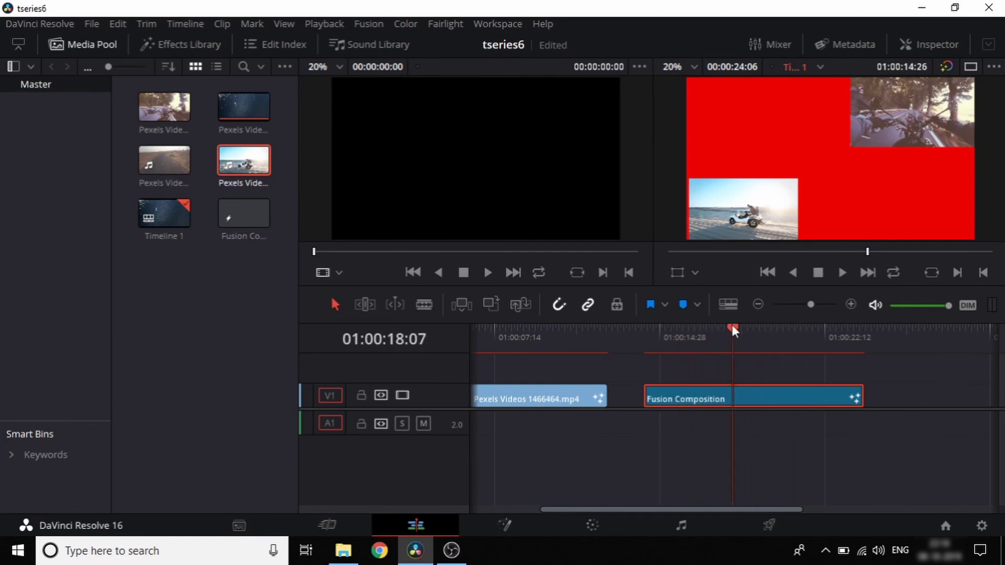